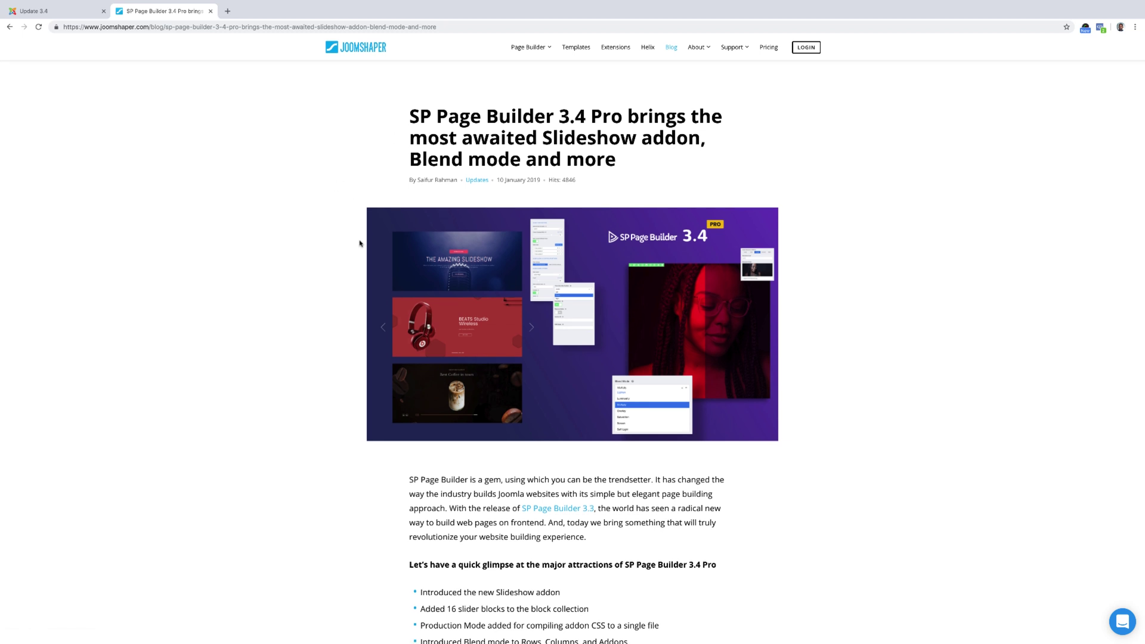
Step: Read through the SP Page Builder 3.4 Pro release article, from the feature list to the Slideshow addon's counter and container options
scroll(358, 238, "down", 2)
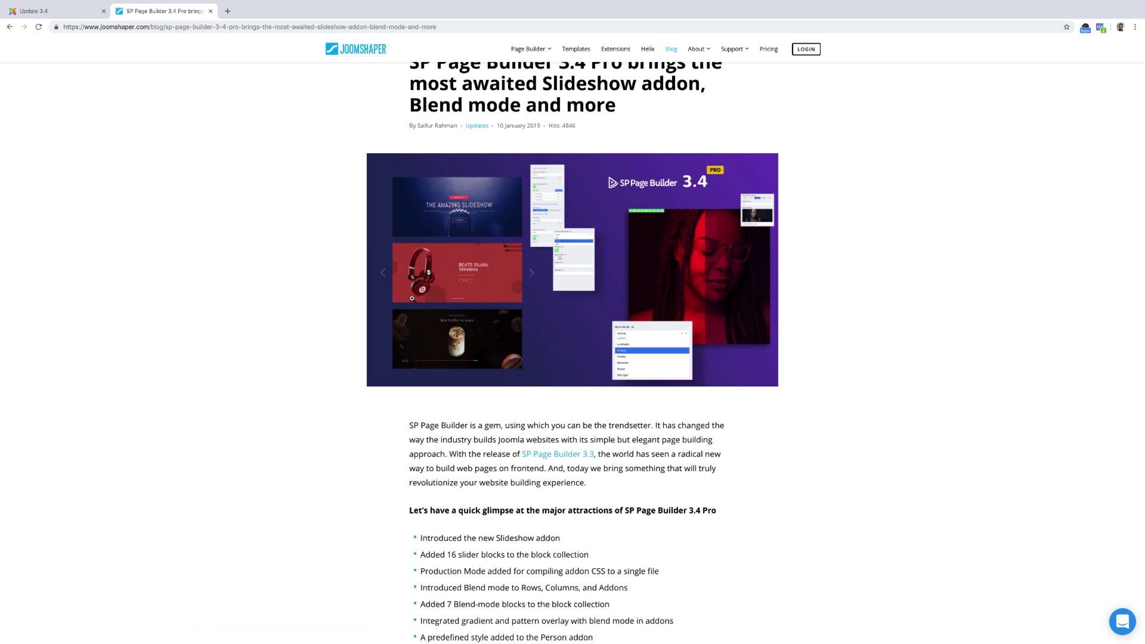
scroll(325, 304, "down", 1)
scroll(325, 305, "down", 9)
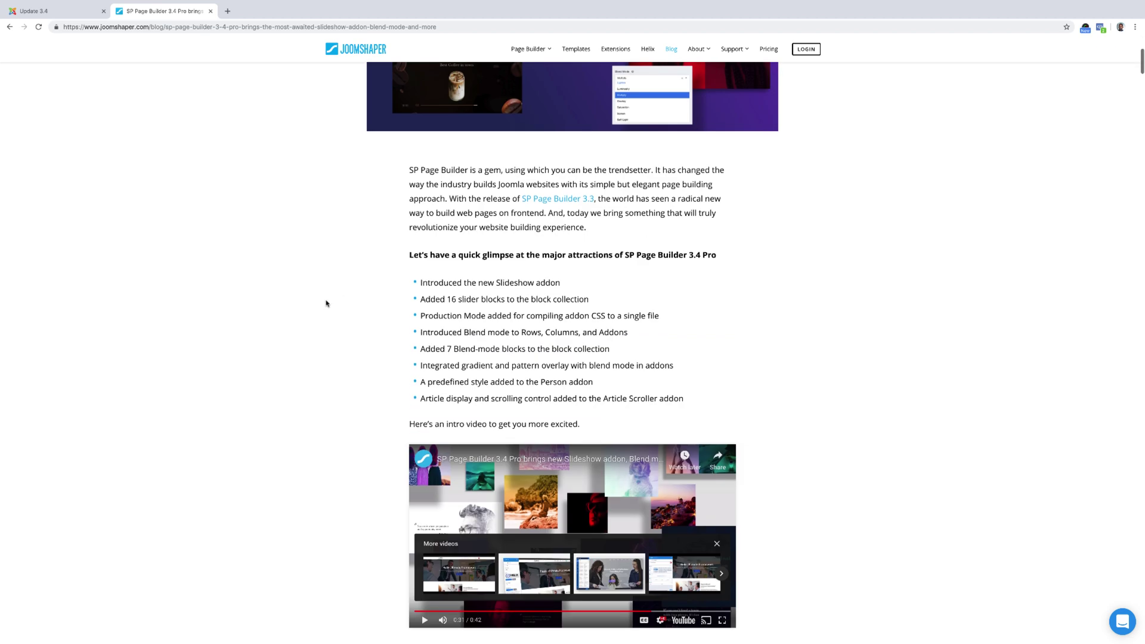
scroll(326, 303, "down", 20)
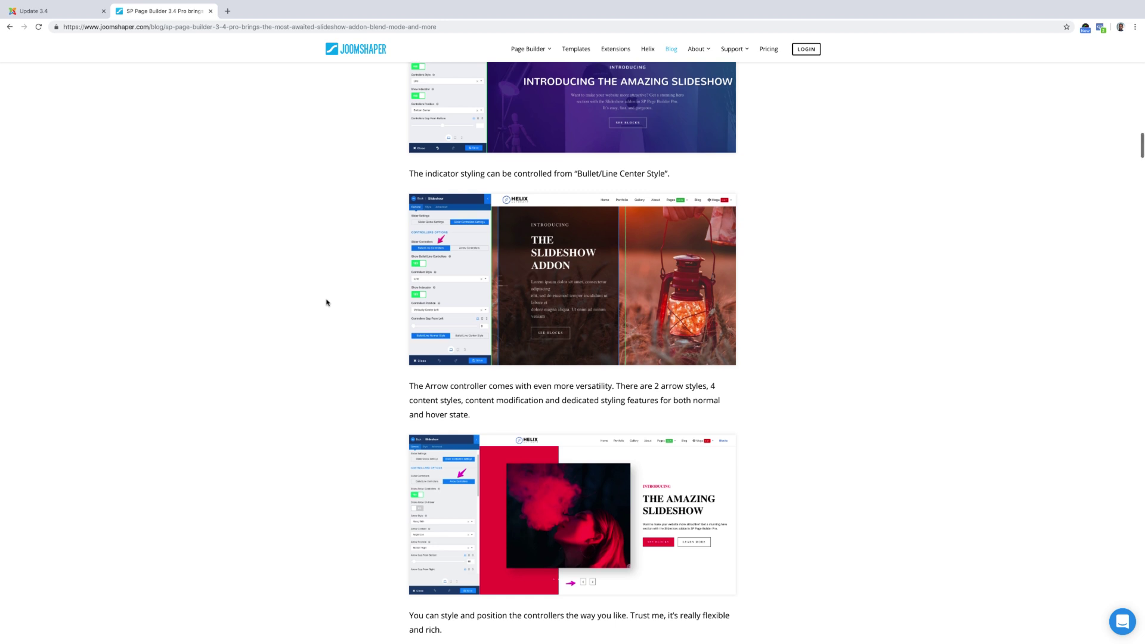
scroll(327, 301, "down", 12)
scroll(329, 300, "down", 10)
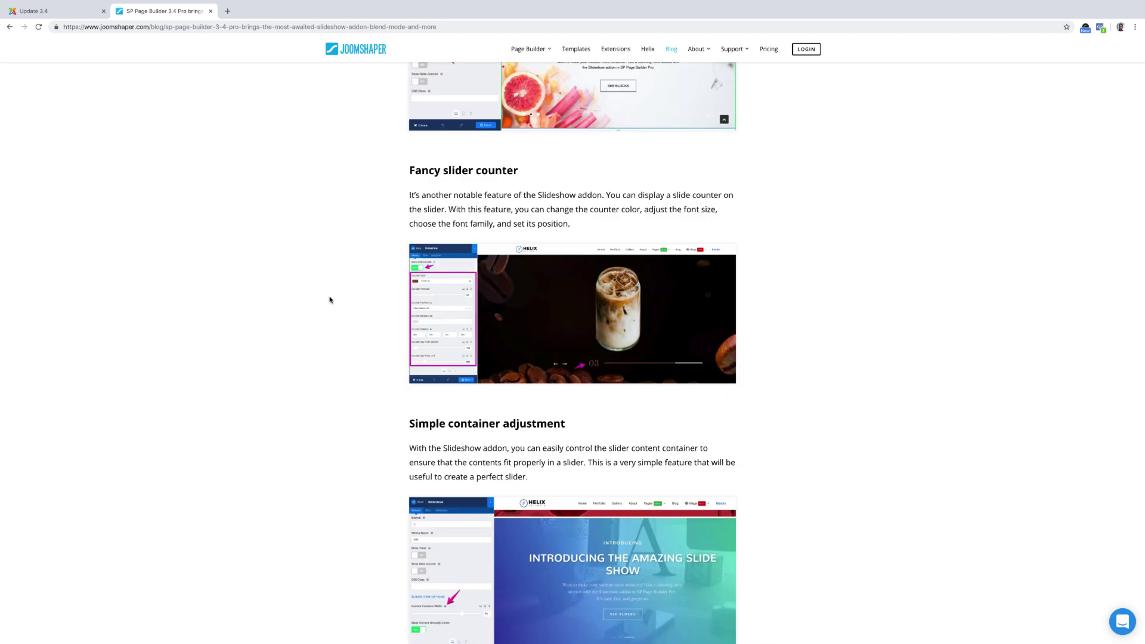
scroll(328, 299, "down", 2)
Step: Switch to the Update 3.4 page in the page builder and delete its empty two-column row
left_click(60, 11)
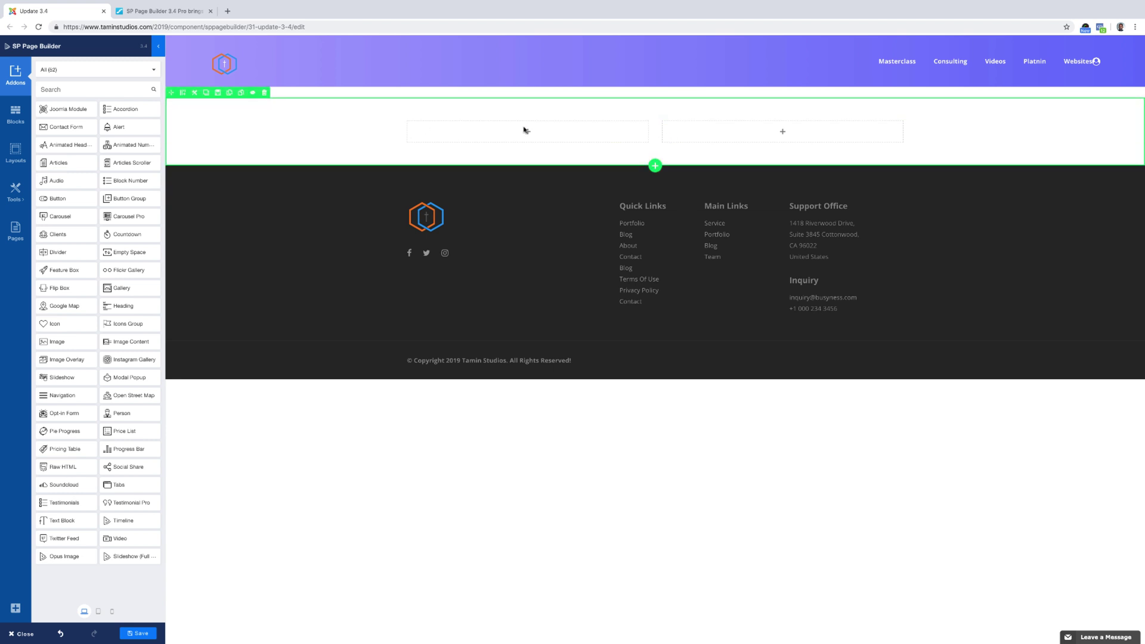
left_click(265, 93)
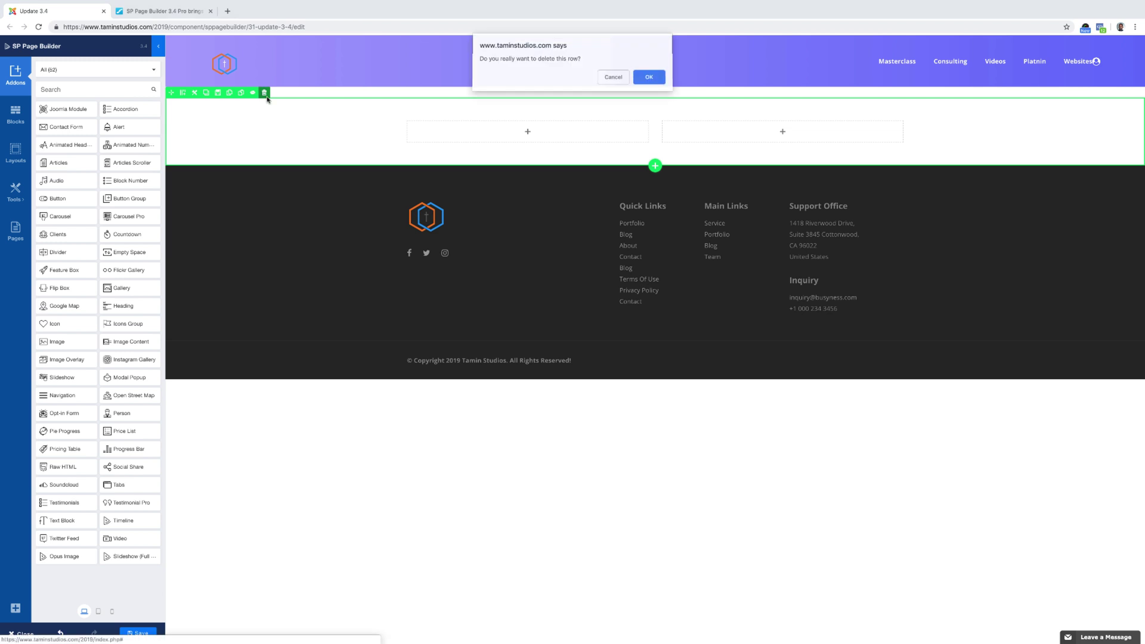
left_click(649, 78)
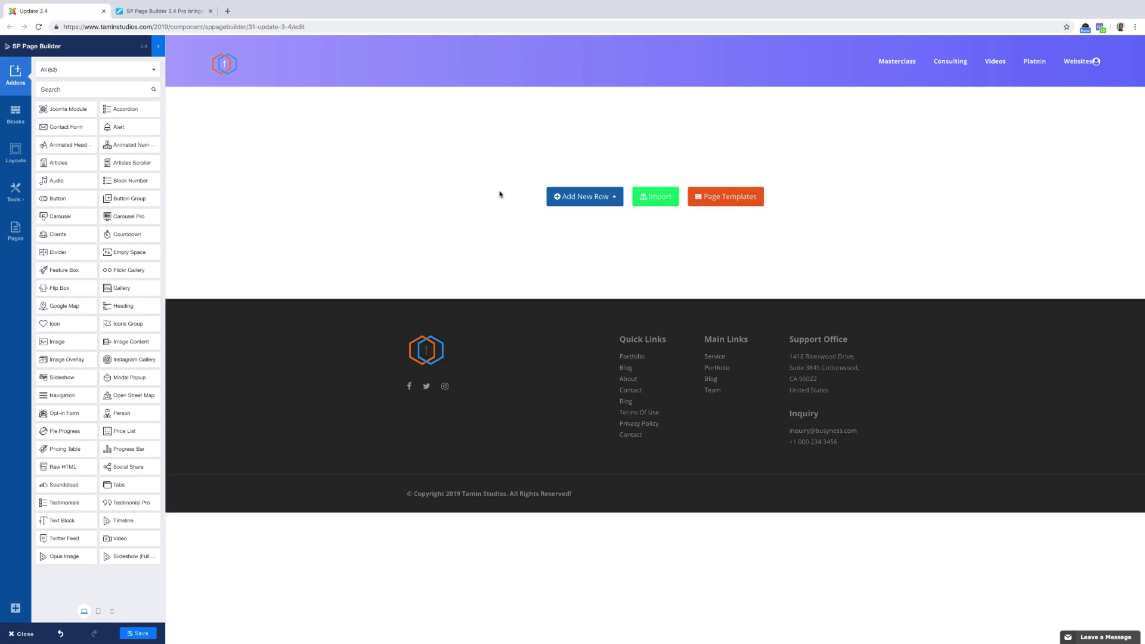
left_click(587, 198)
left_click(490, 132)
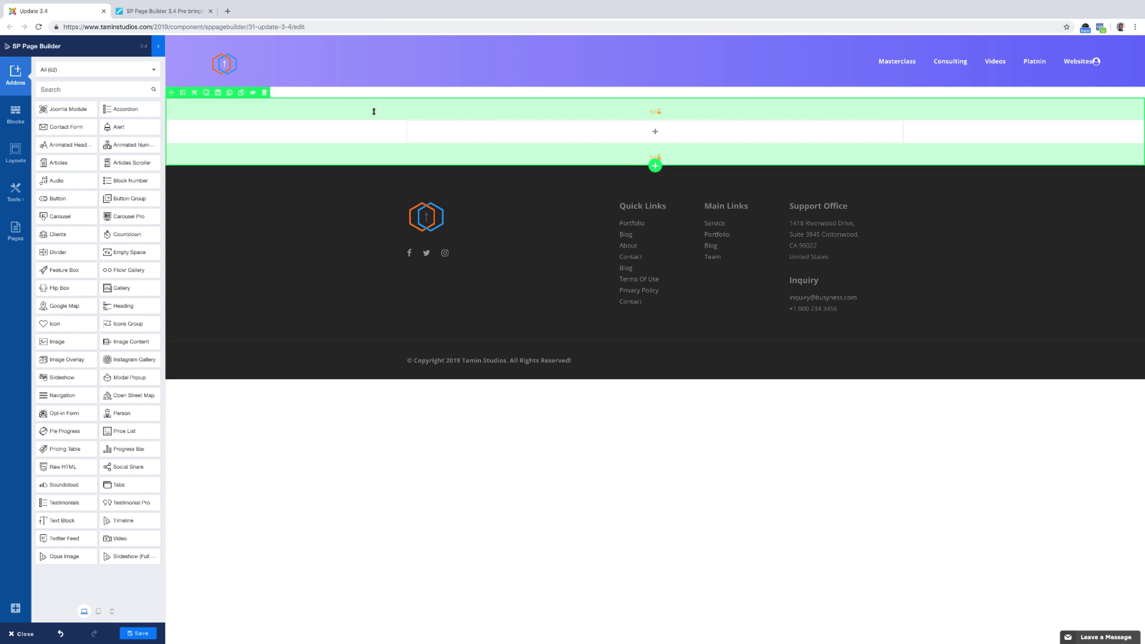
left_click(264, 92)
left_click(648, 78)
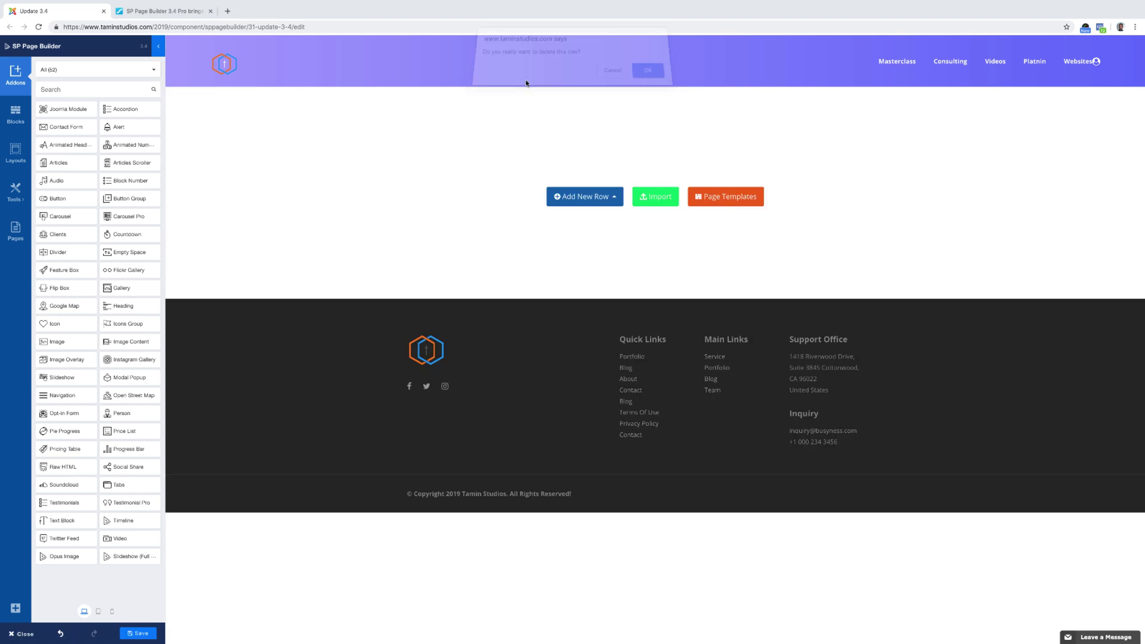
Step: Show the Blend Mode category of the predesigned blocks
left_click(15, 119)
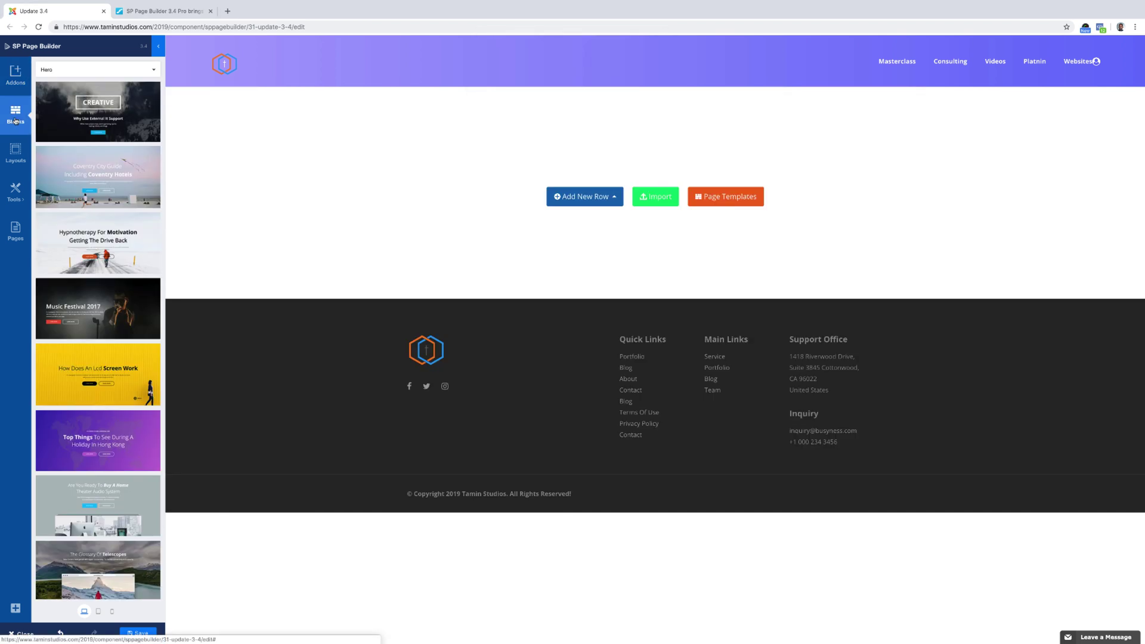
left_click(153, 71)
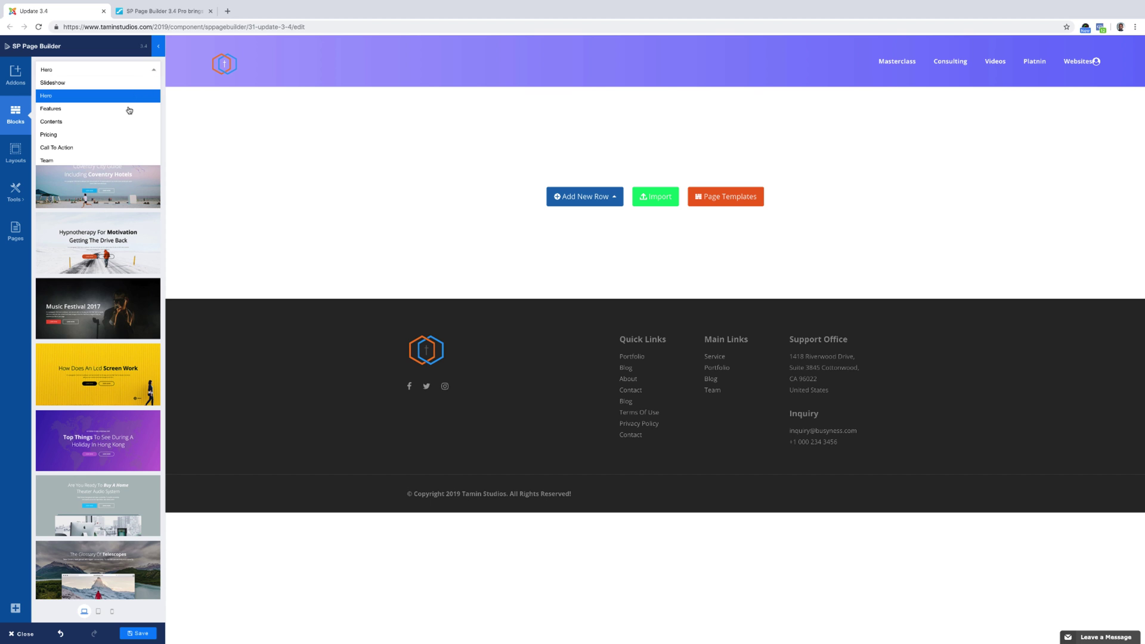
scroll(127, 111, "down", 3)
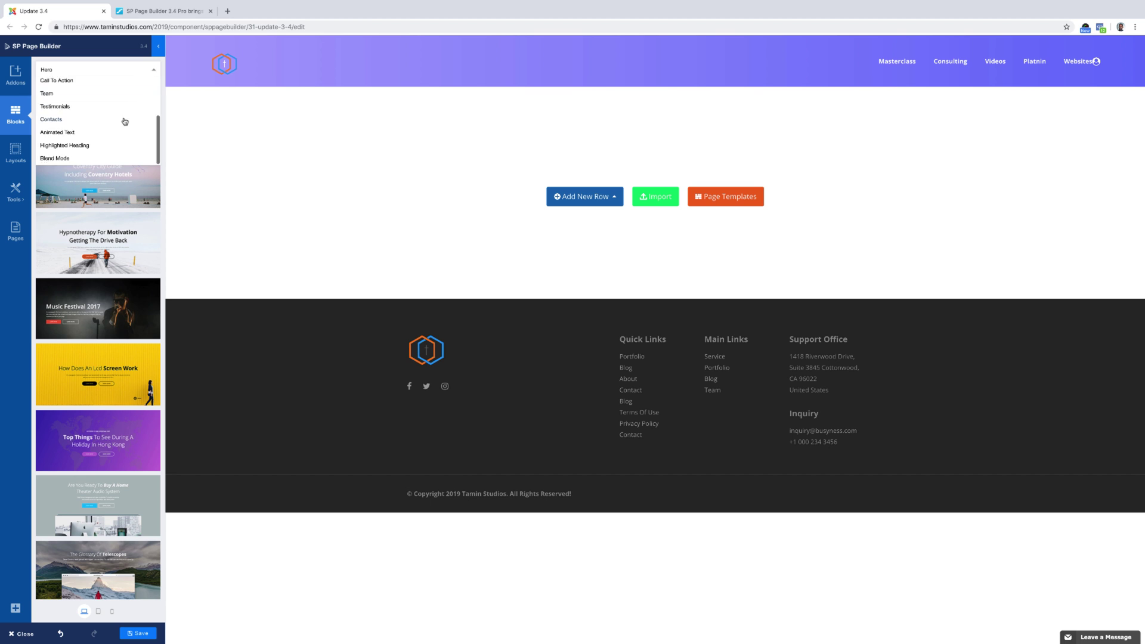
left_click(60, 159)
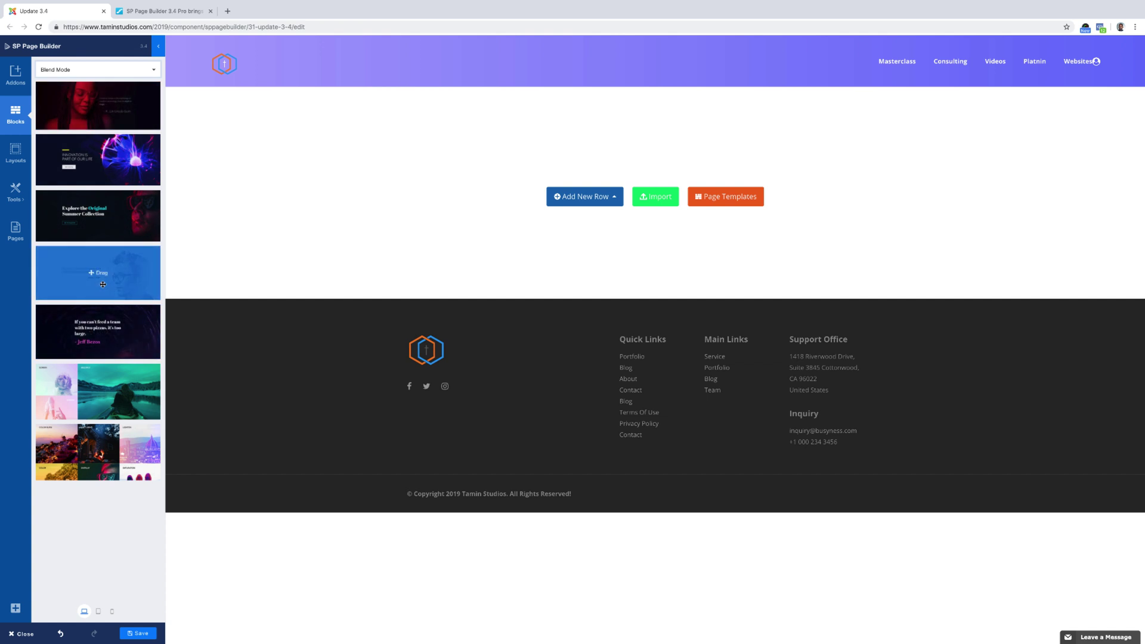
Step: Add the six-image Blend Mode grid block to the empty page and review its tiles from Color Burn to Saturation
left_click_drag(99, 451, 471, 143)
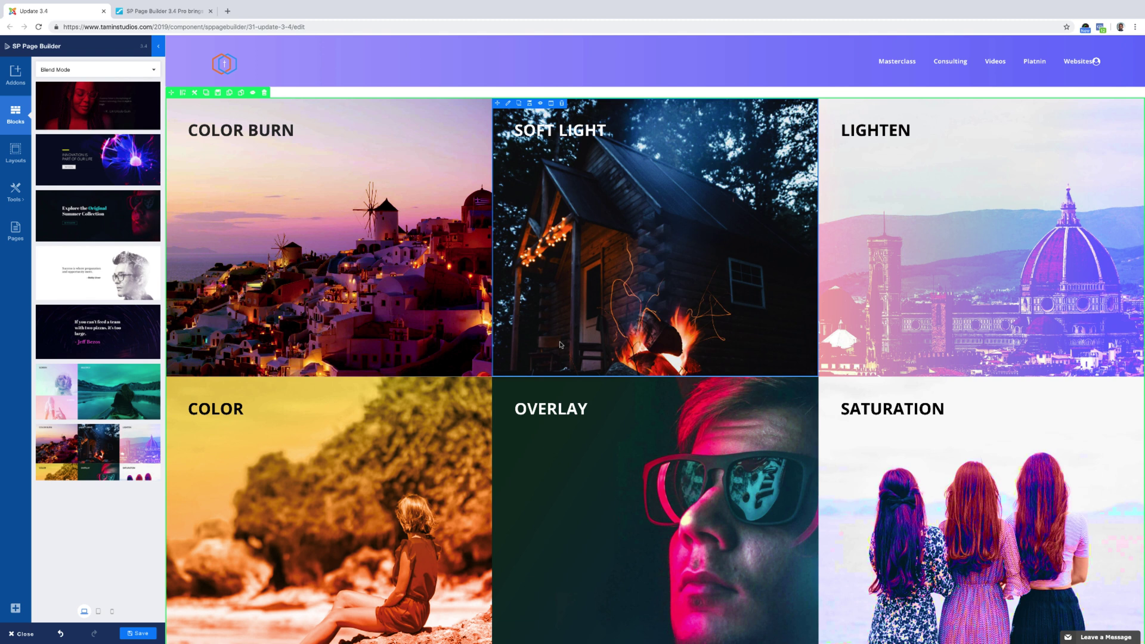
scroll(560, 344, "down", 2)
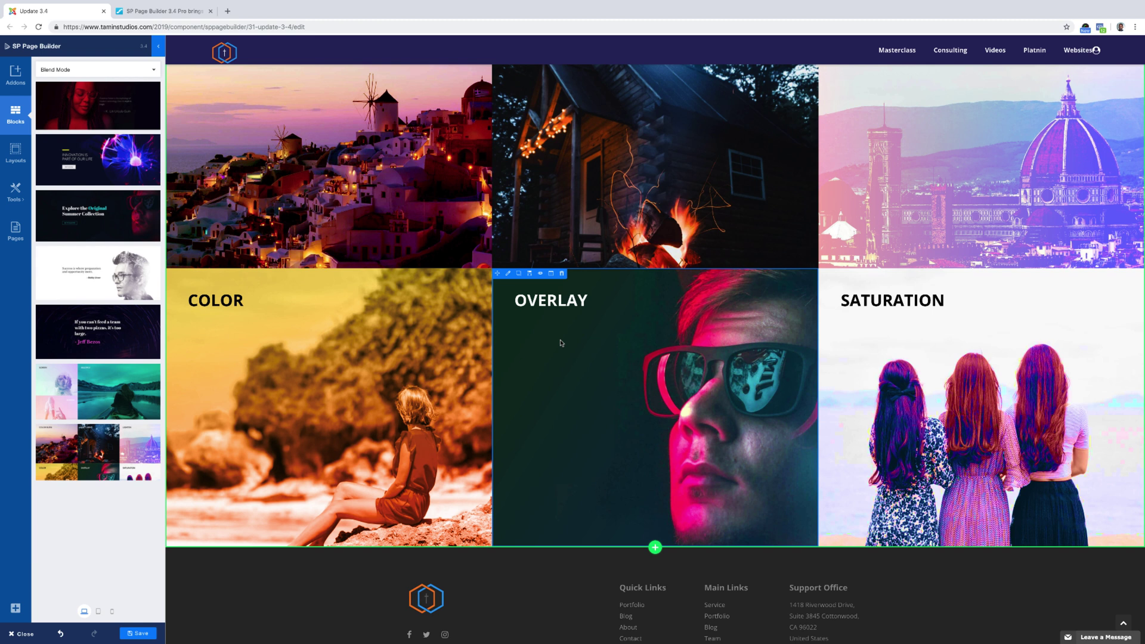
scroll(560, 343, "up", 2)
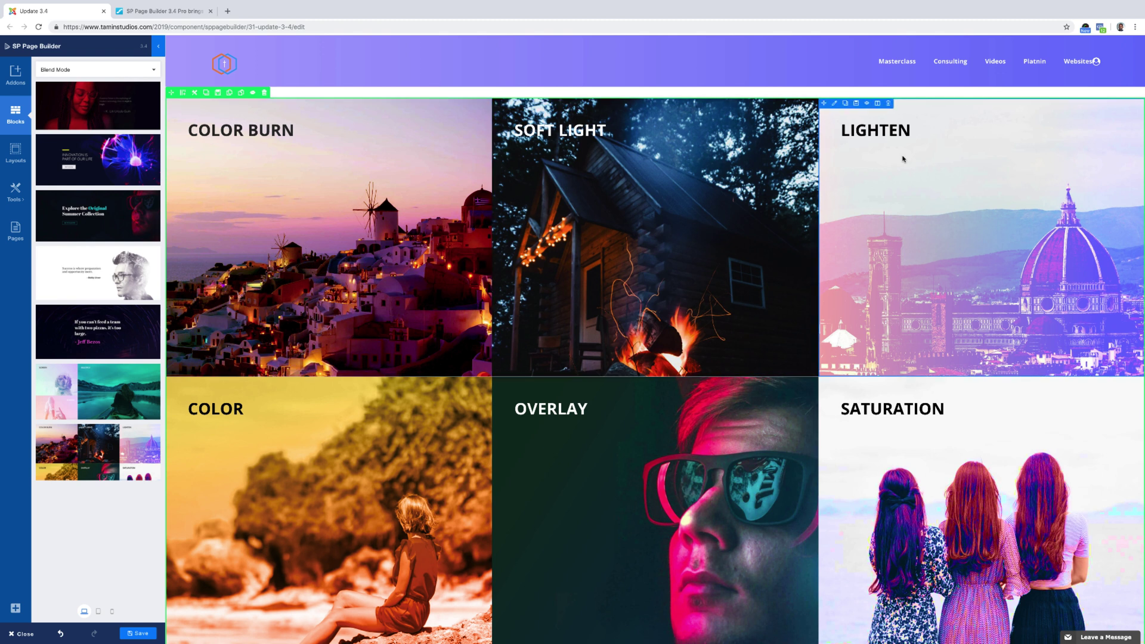
scroll(417, 396, "down", 2)
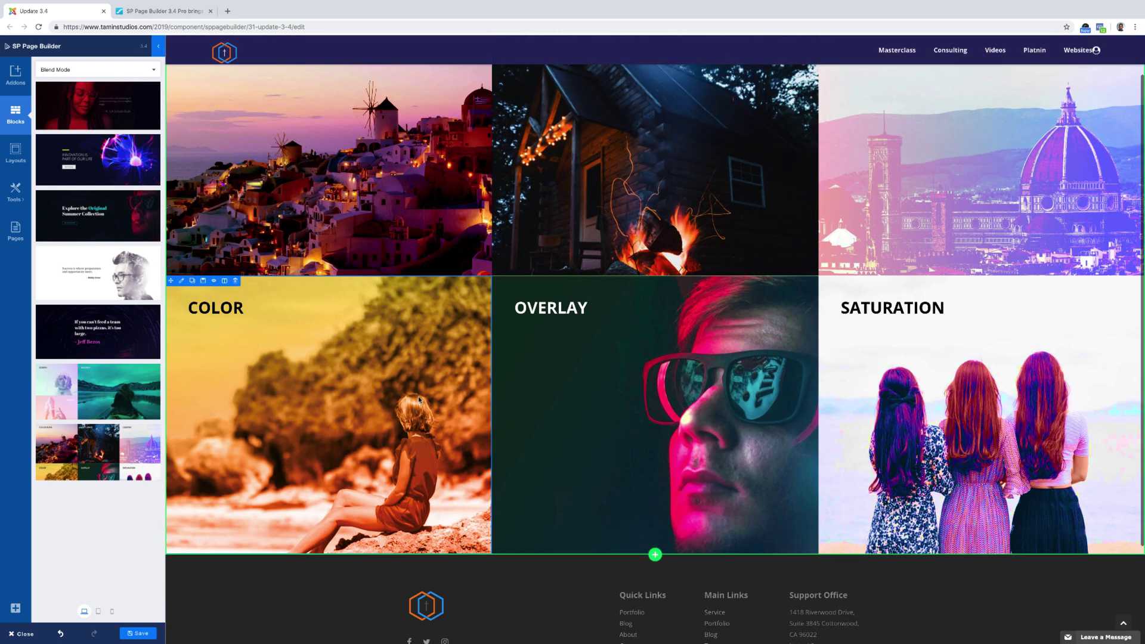
scroll(417, 396, "up", 2)
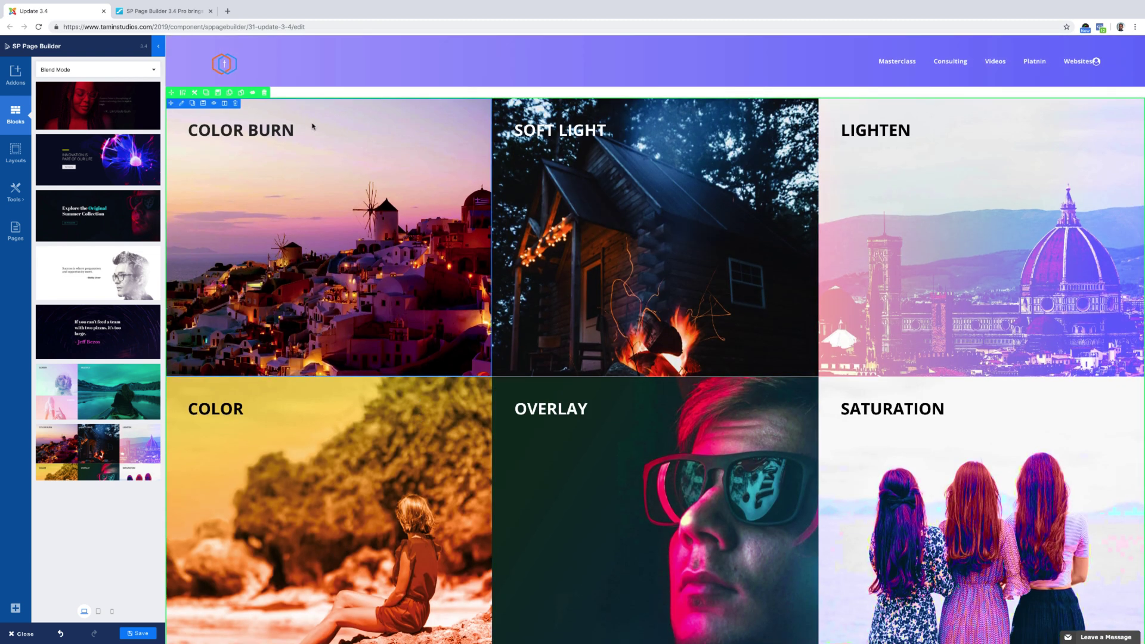
Step: Delete the six-image grid row and add the Blend Mode block with the red-tinted portrait and quote in its place
left_click(264, 92)
left_click(658, 79)
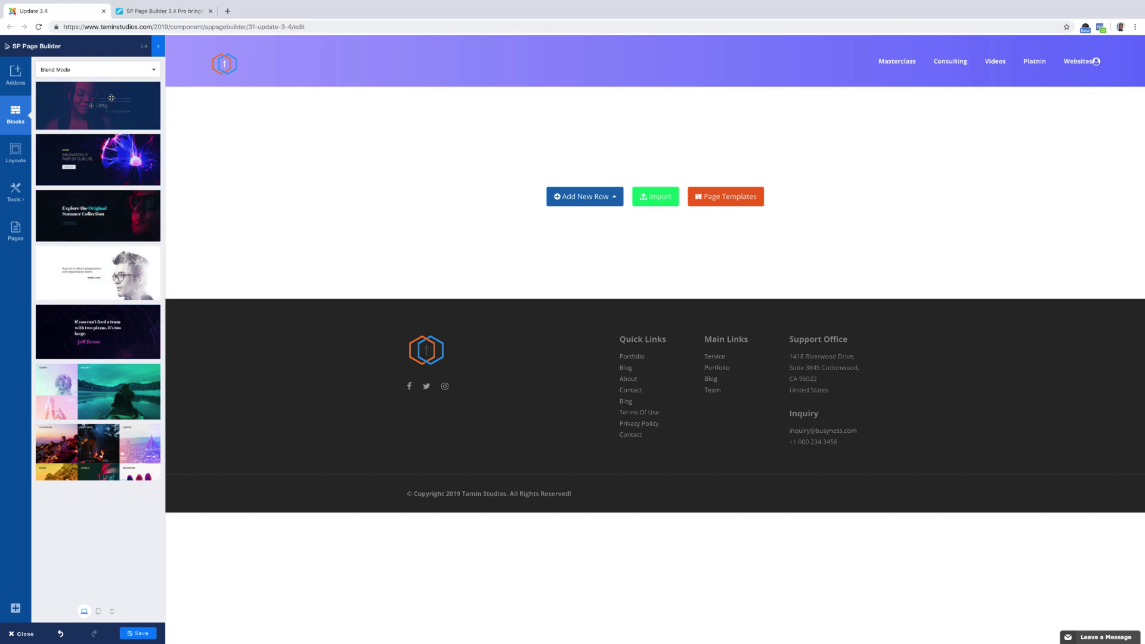
left_click_drag(90, 103, 549, 131)
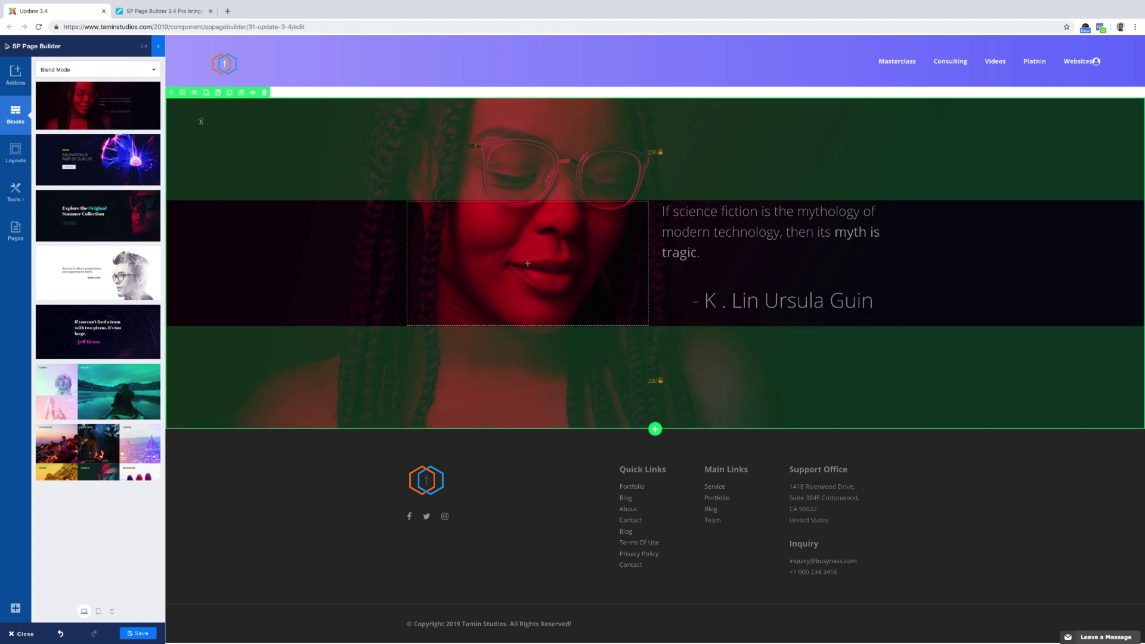
Step: Examine the portrait section's style settings, including its background image, gradient overlay and blend mode
left_click(194, 93)
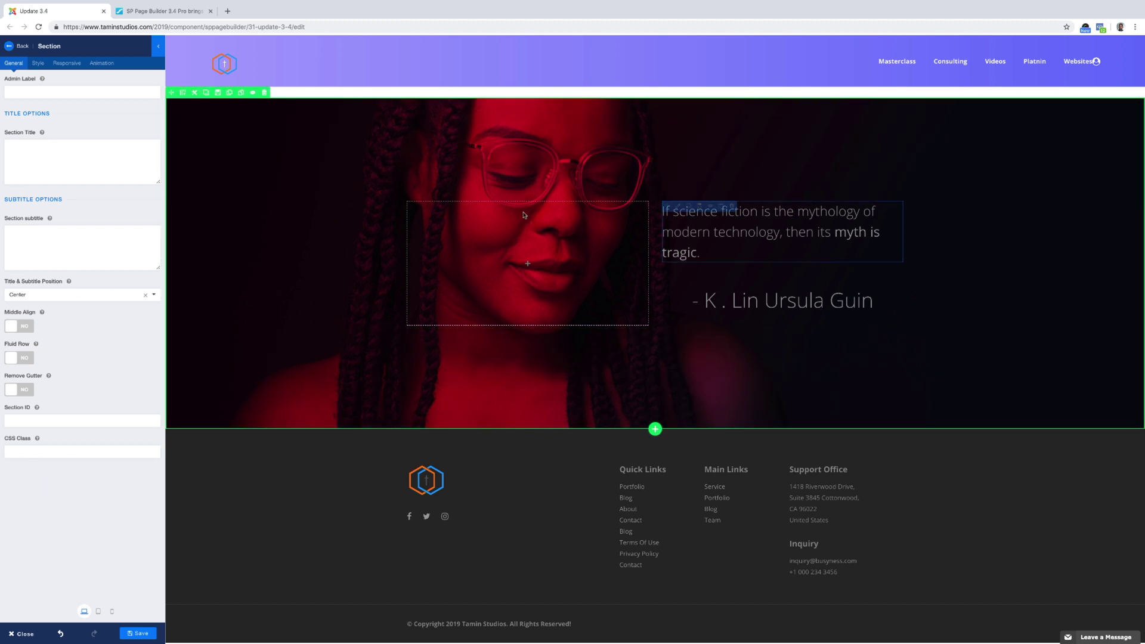
left_click(38, 63)
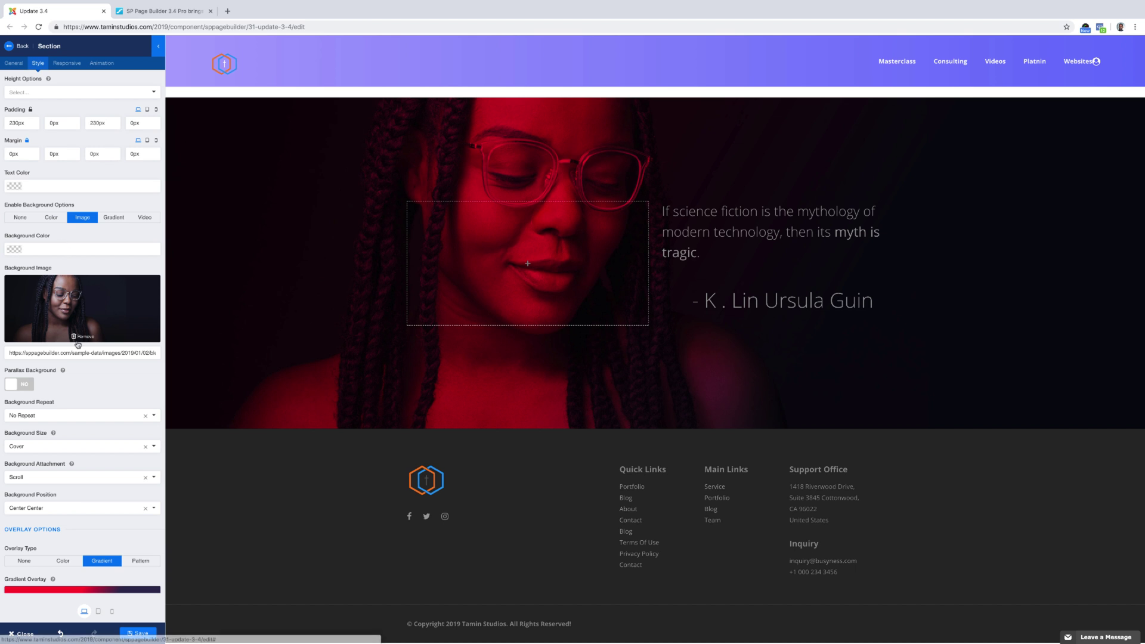
scroll(77, 343, "down", 3)
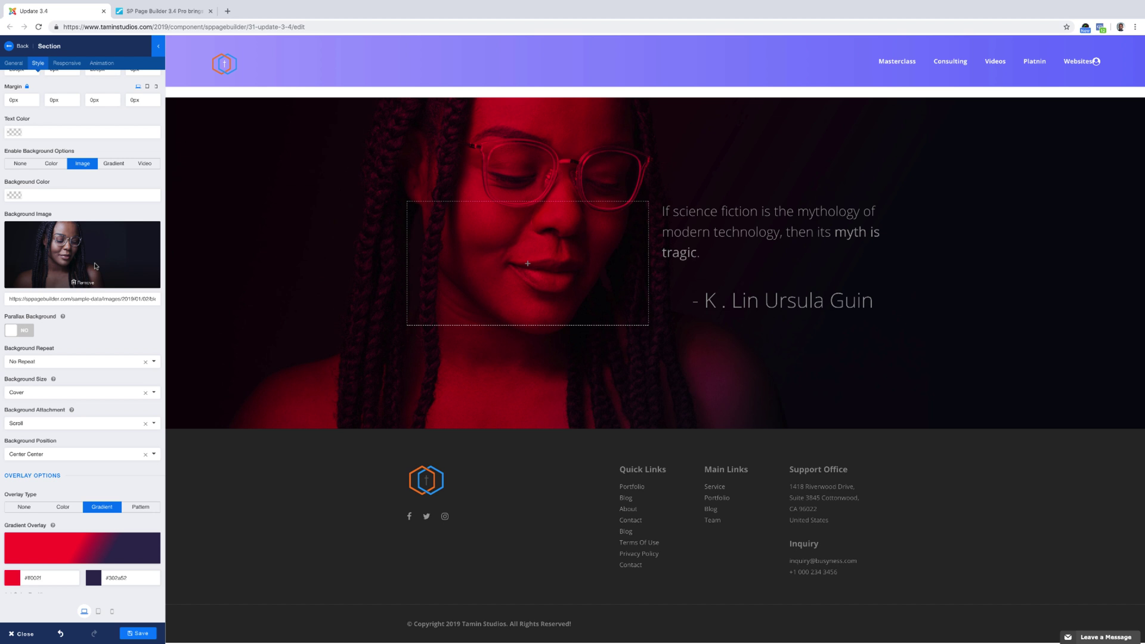
scroll(95, 319, "down", 1)
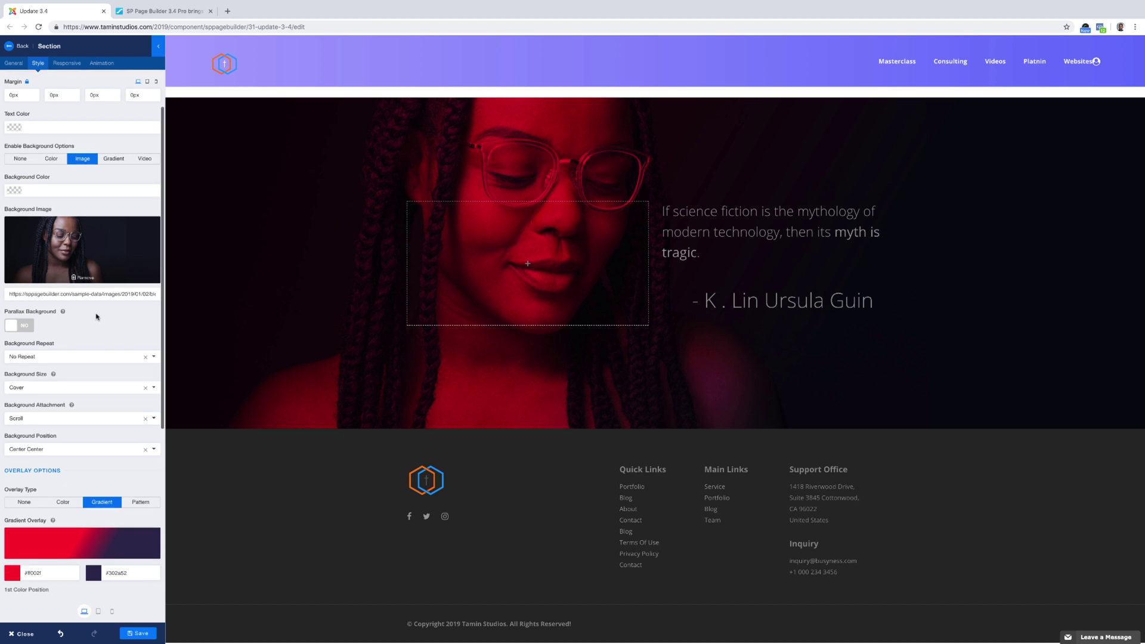
scroll(97, 317, "down", 1)
scroll(96, 317, "down", 5)
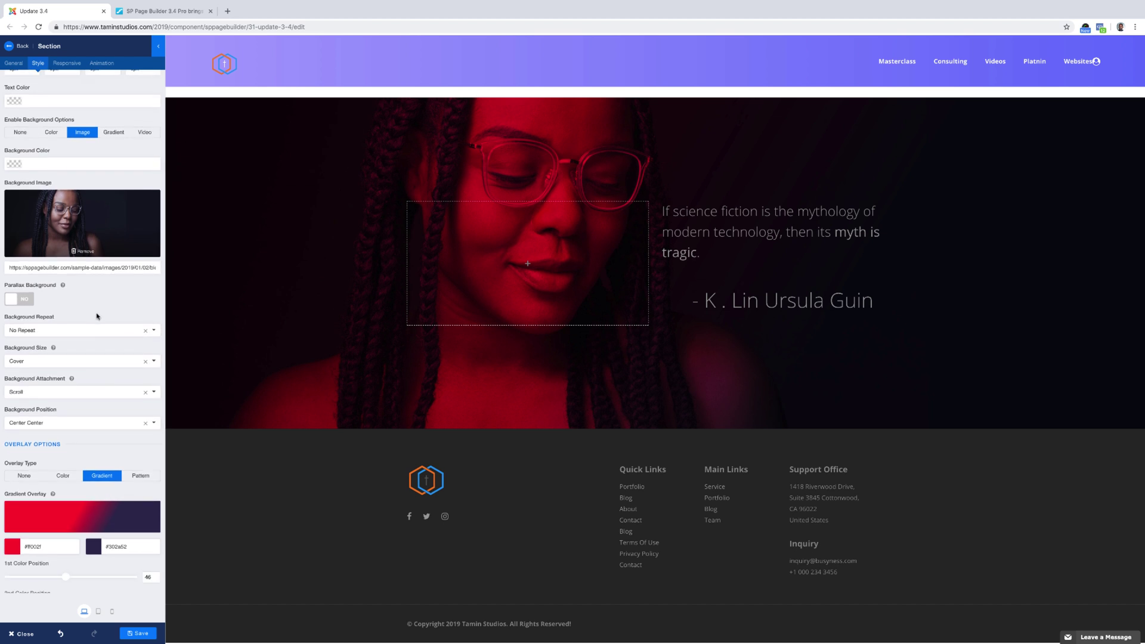
scroll(97, 316, "up", 3)
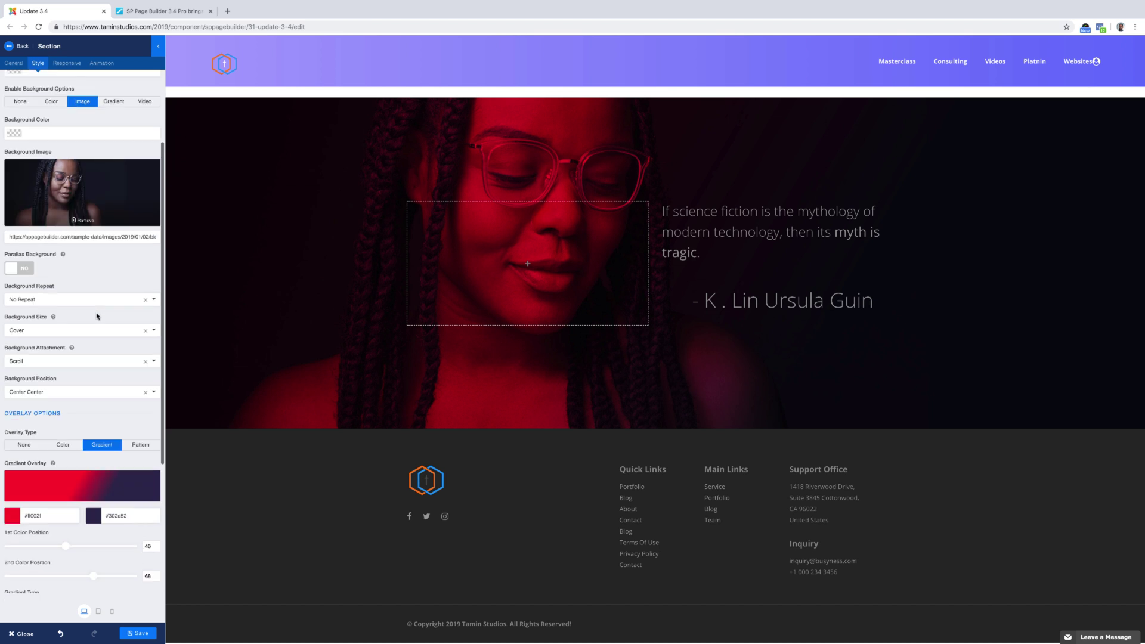
scroll(97, 316, "down", 1)
scroll(97, 315, "down", 2)
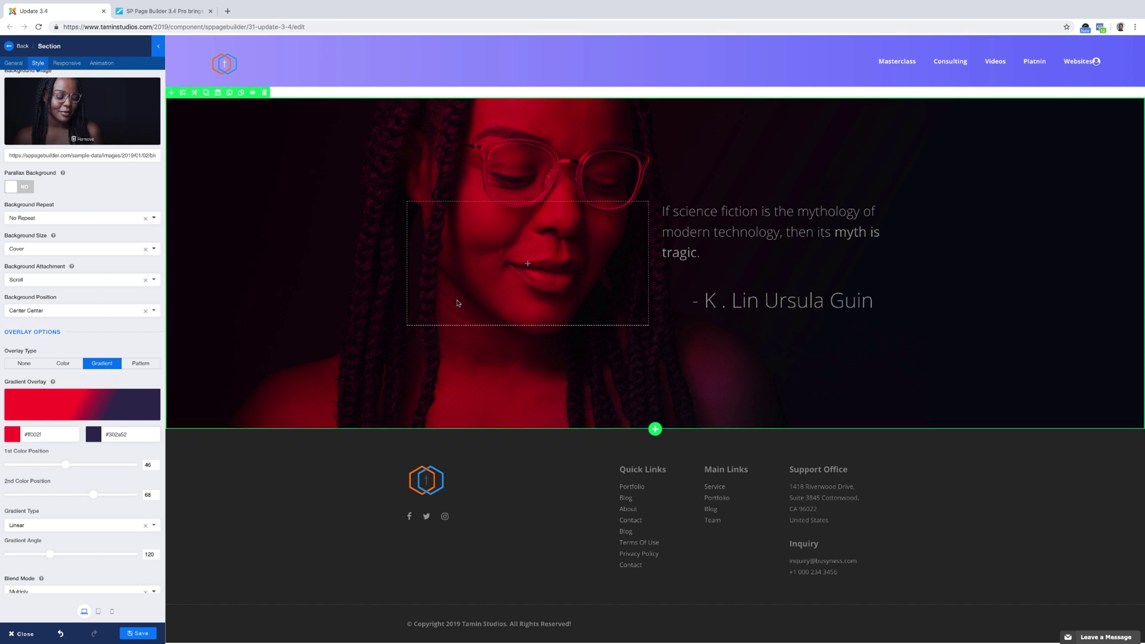
scroll(105, 391, "down", 2)
scroll(106, 390, "down", 1)
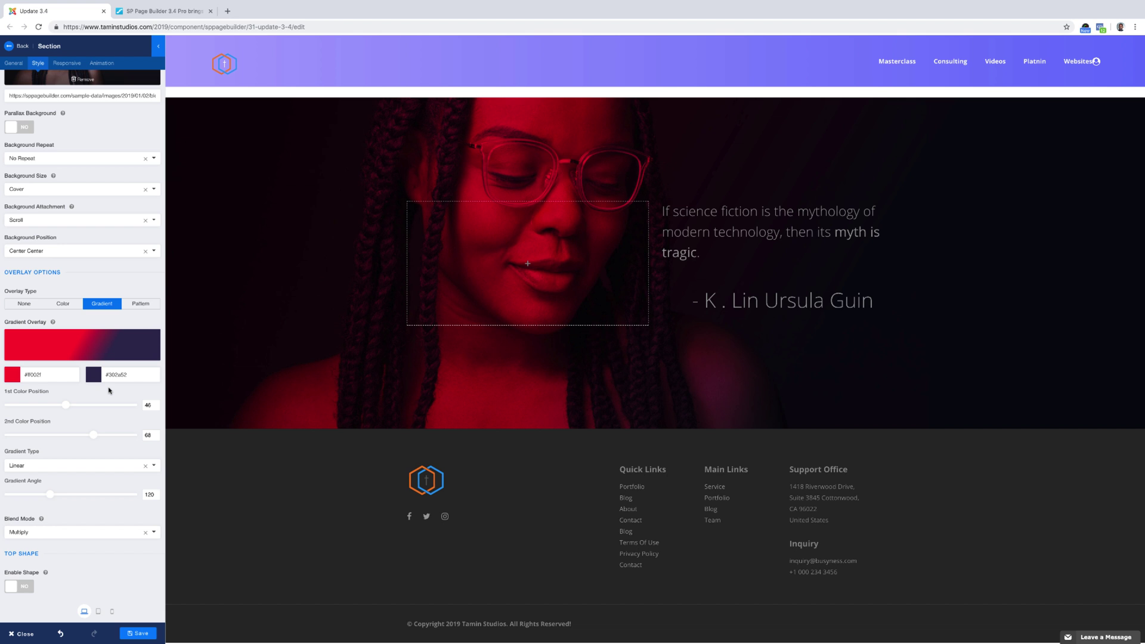
scroll(109, 391, "up", 1)
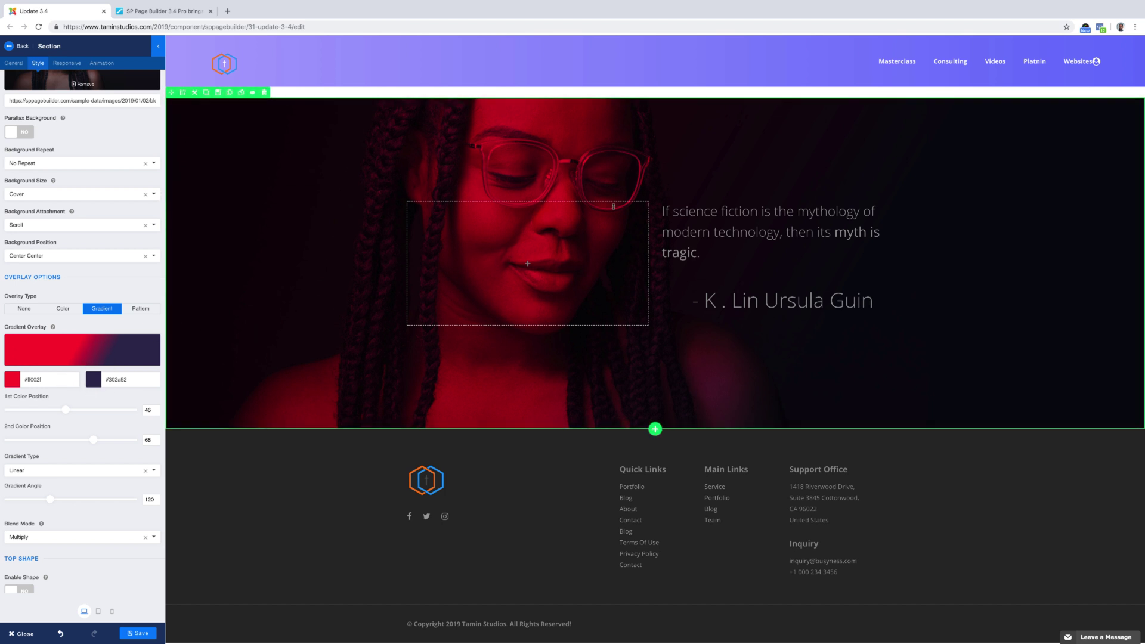
Step: Change the first colour of the section's gradient overlay to a muted light green
left_click(63, 379)
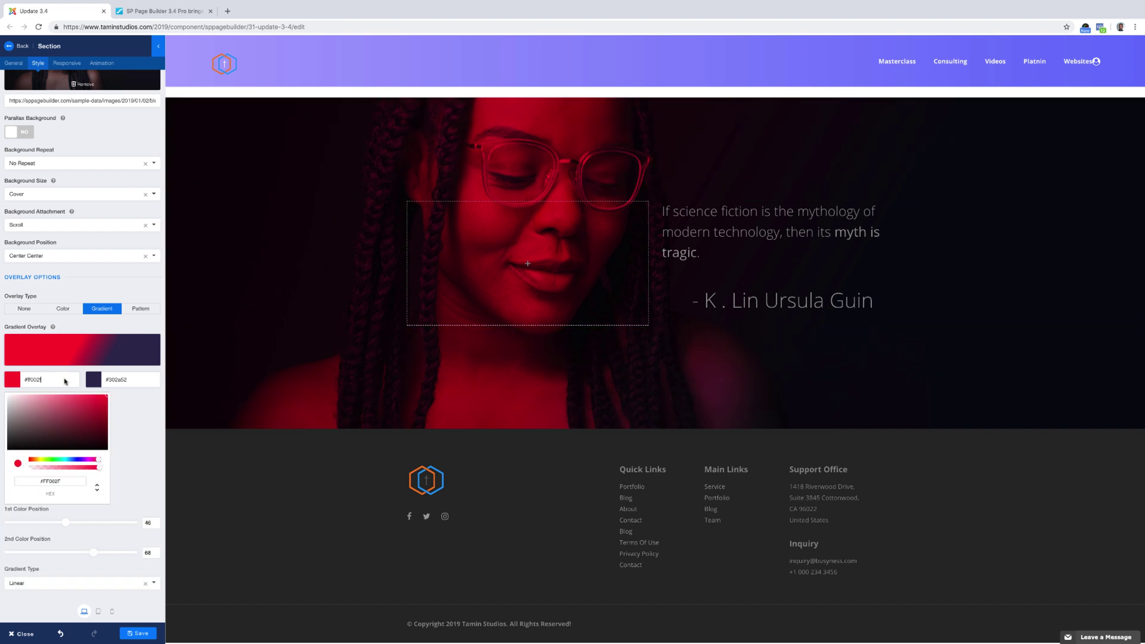
left_click(102, 405)
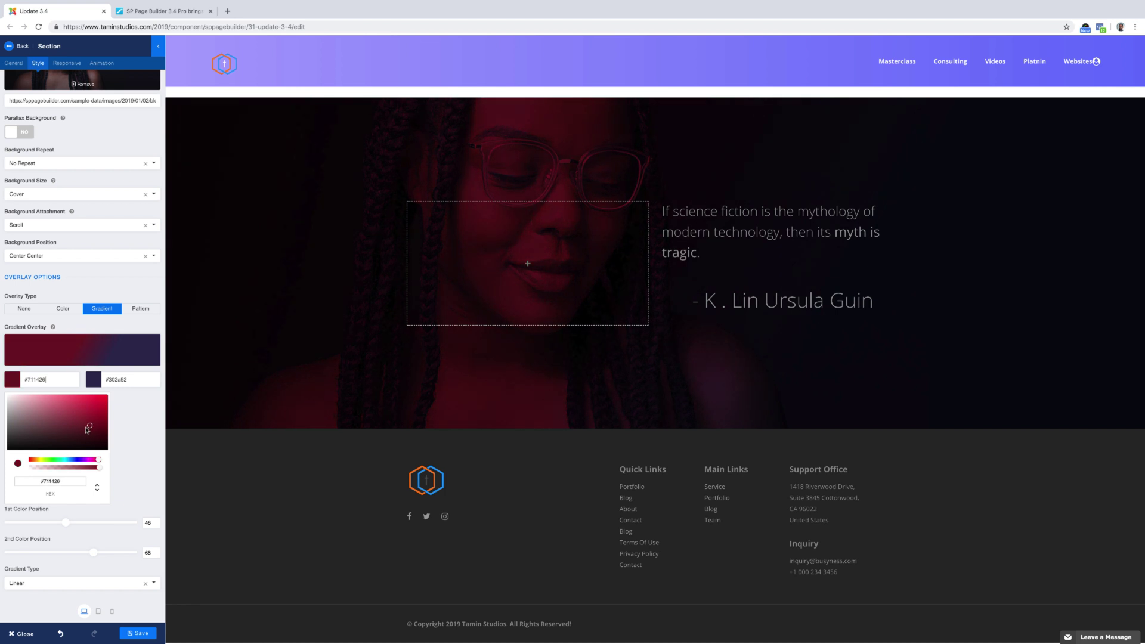
left_click(50, 398)
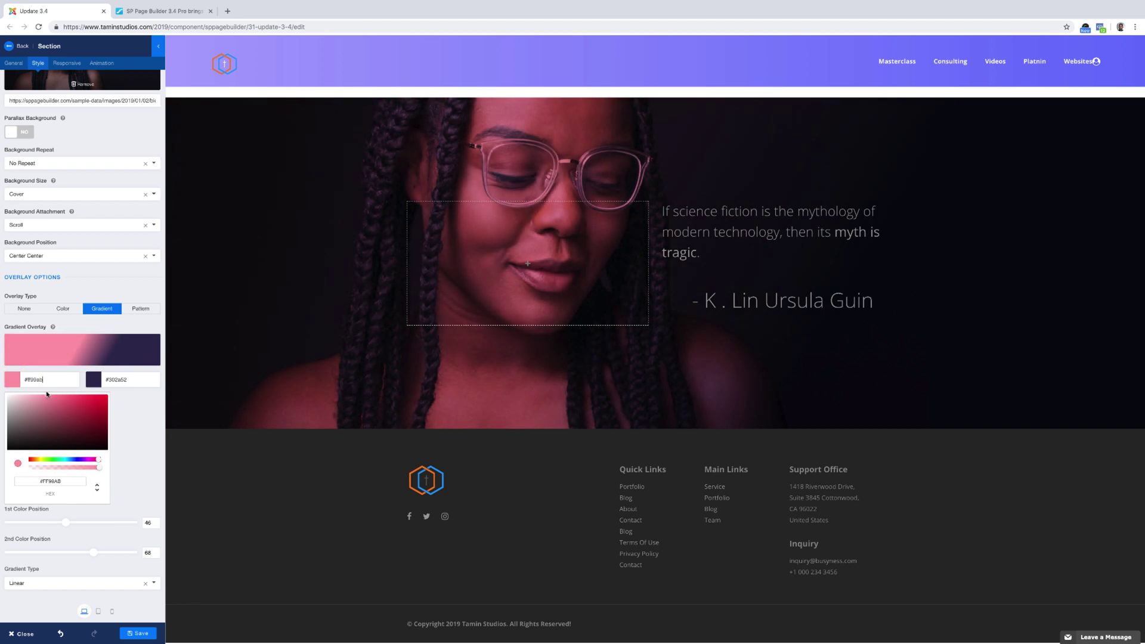
left_click(45, 391)
left_click(44, 406)
left_click_drag(46, 407, 48, 397)
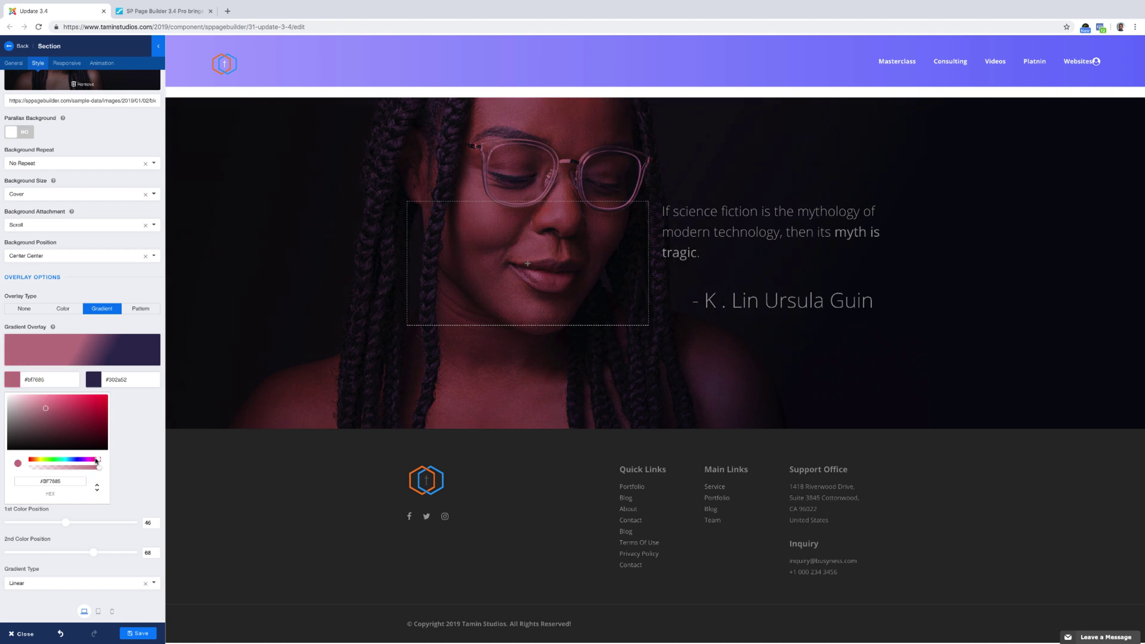
left_click_drag(99, 461, 50, 459)
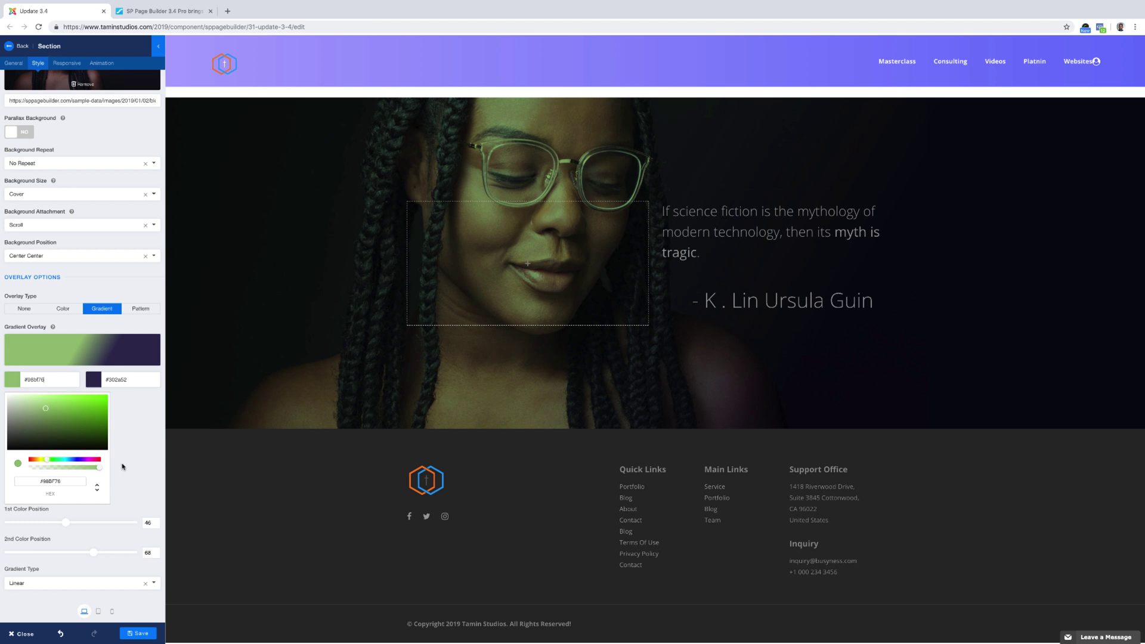
mouse_move(99, 468)
left_mouse_down()
mouse_move(27, 467)
mouse_move(109, 471)
left_mouse_up()
left_click(135, 382)
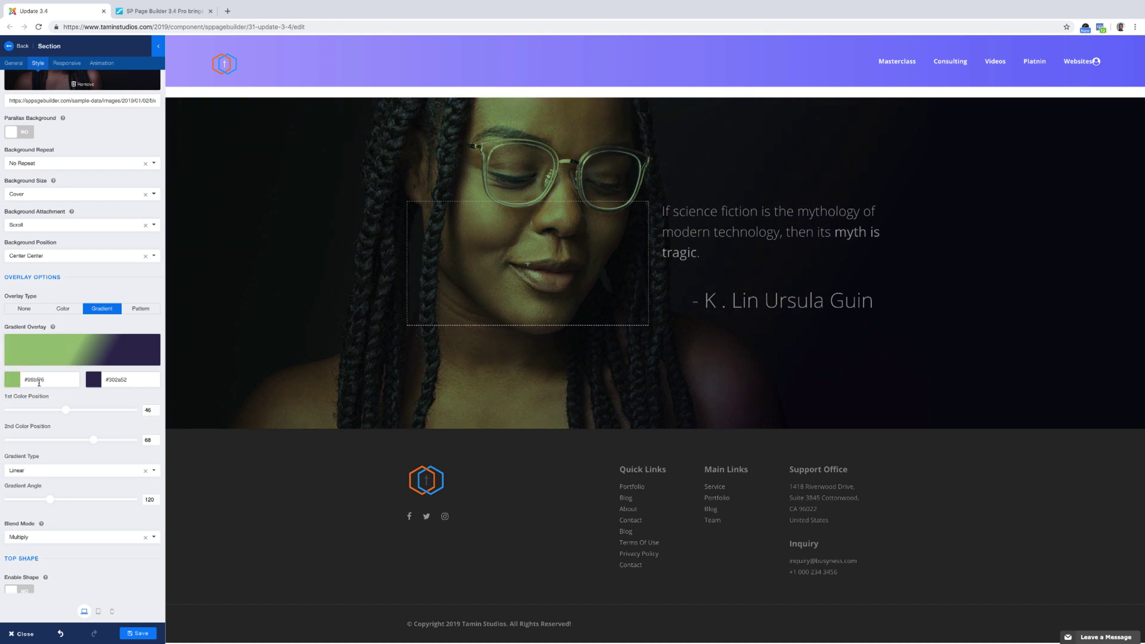
Step: Change the second colour of the section's gradient overlay to a medium blue, #2967cb
left_click(133, 381)
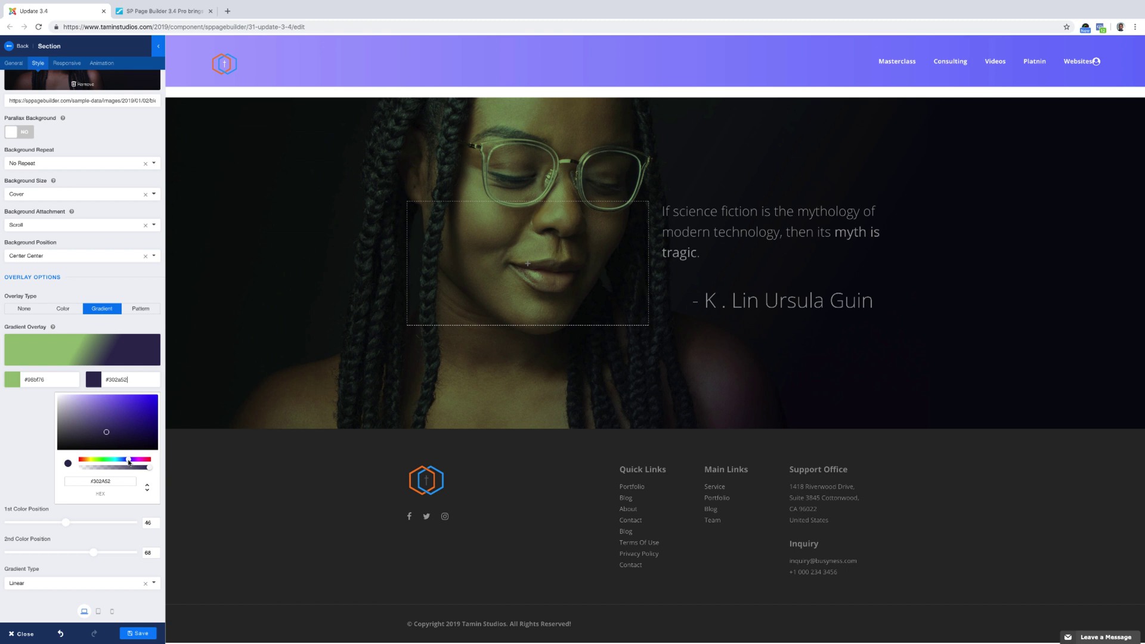
left_click_drag(107, 433, 138, 407)
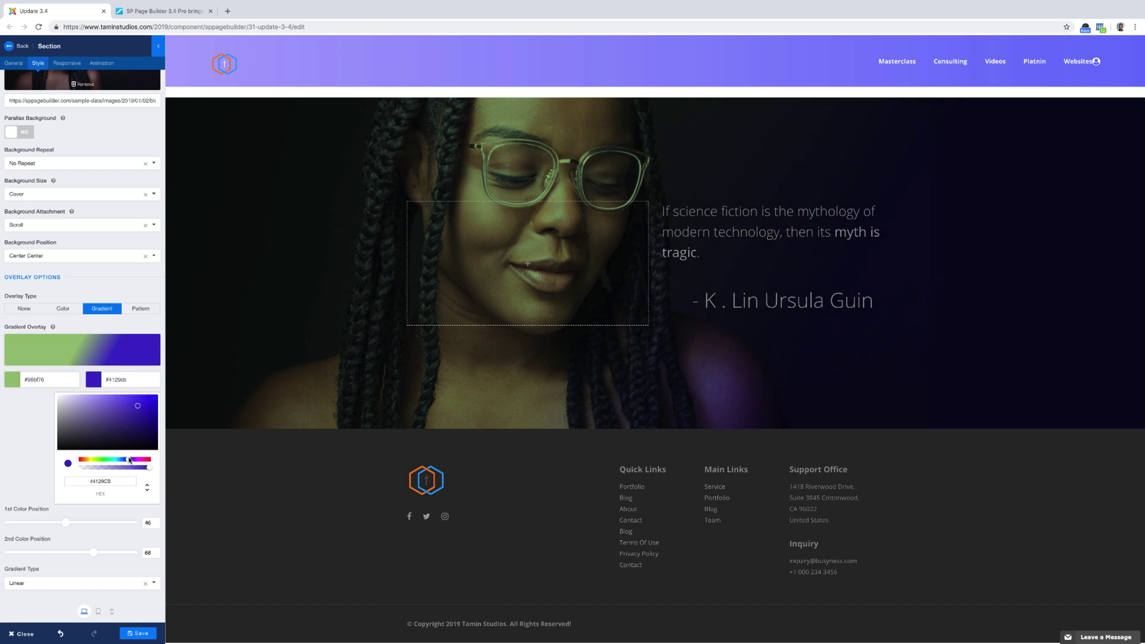
left_click_drag(129, 459, 67, 468)
left_click(146, 468)
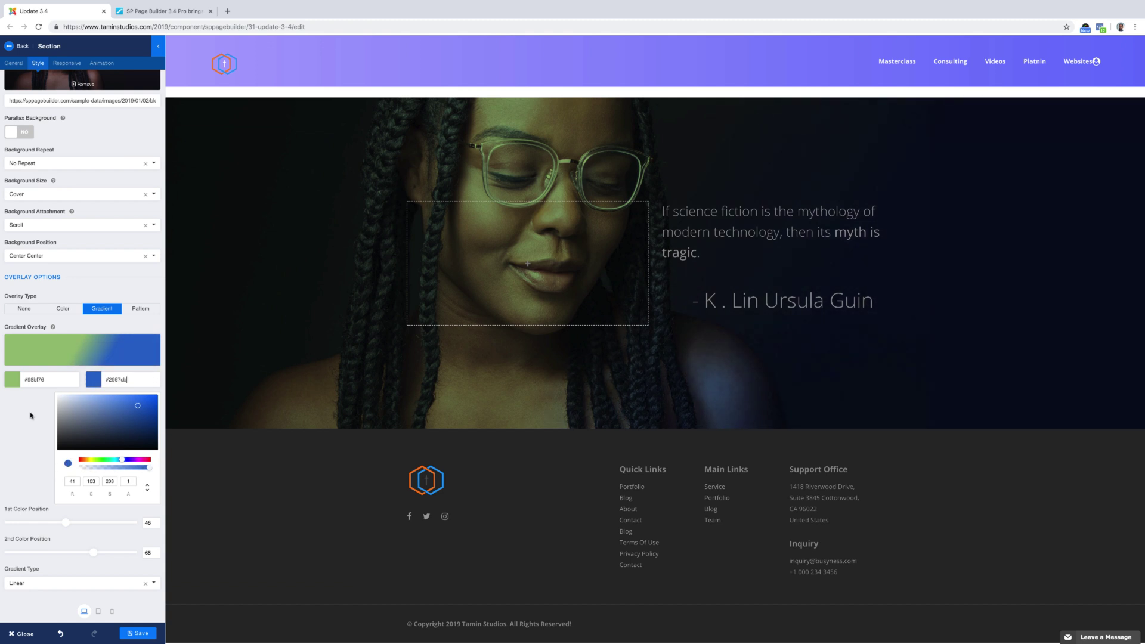
left_click(47, 415)
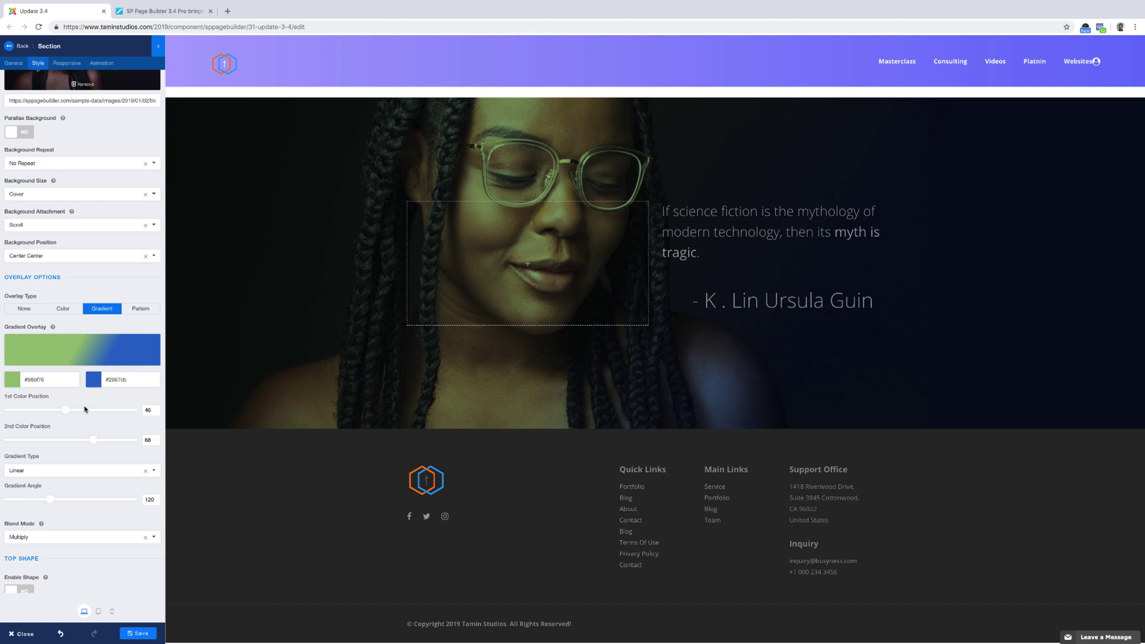
Step: Set the gradient overlay's first colour position to 13 and its second colour position to 23
scroll(71, 420, "up", 1)
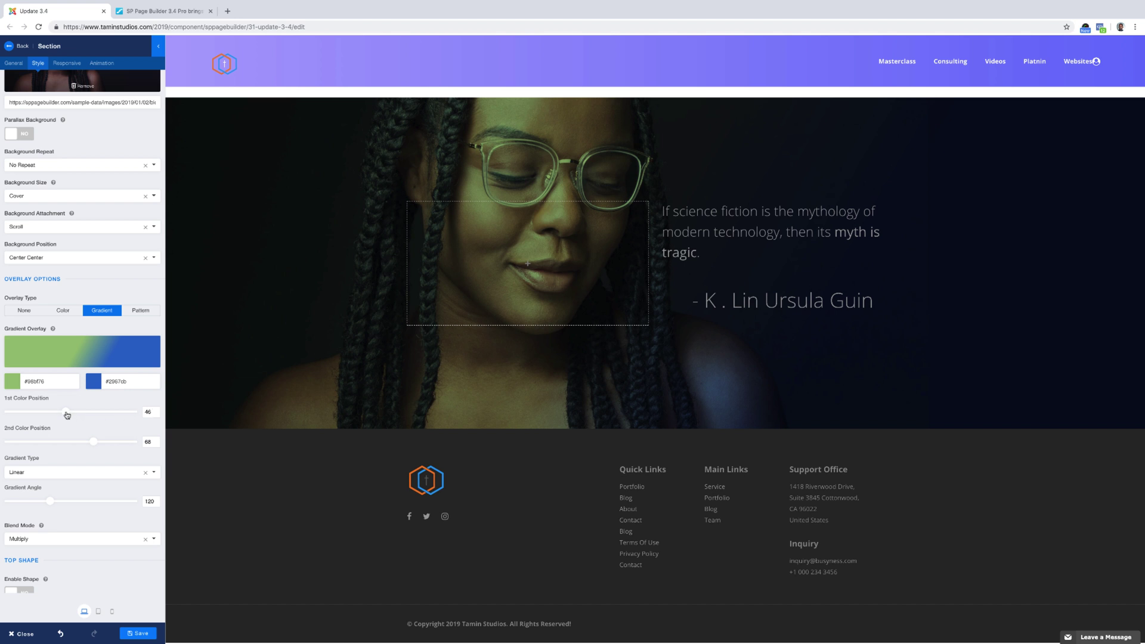
left_click_drag(66, 412, 26, 416)
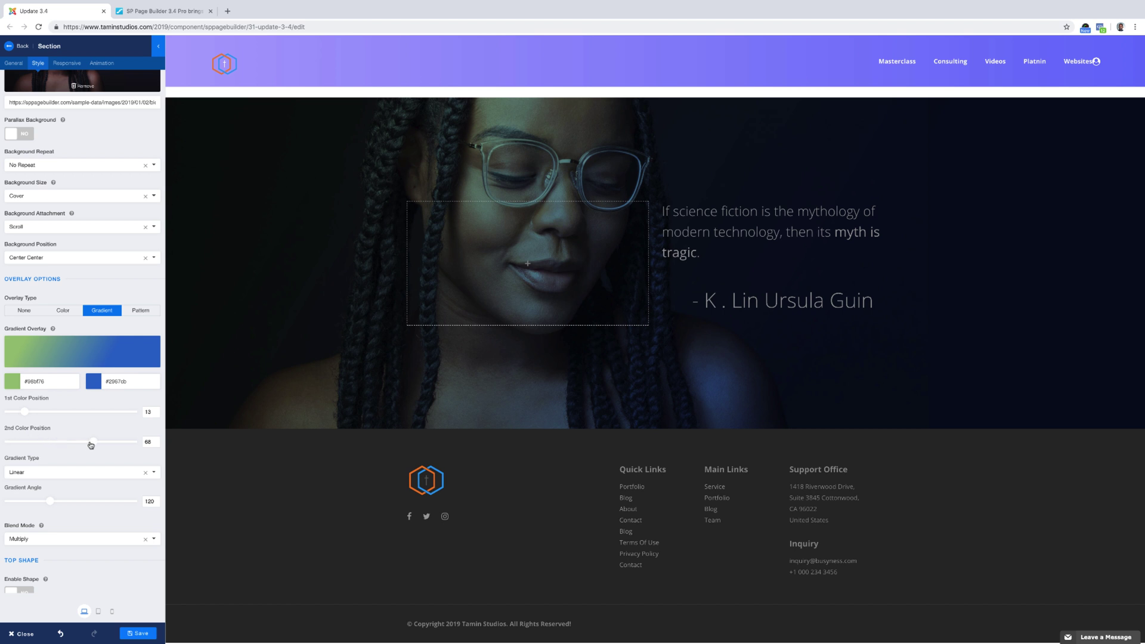
left_click_drag(93, 441, 38, 445)
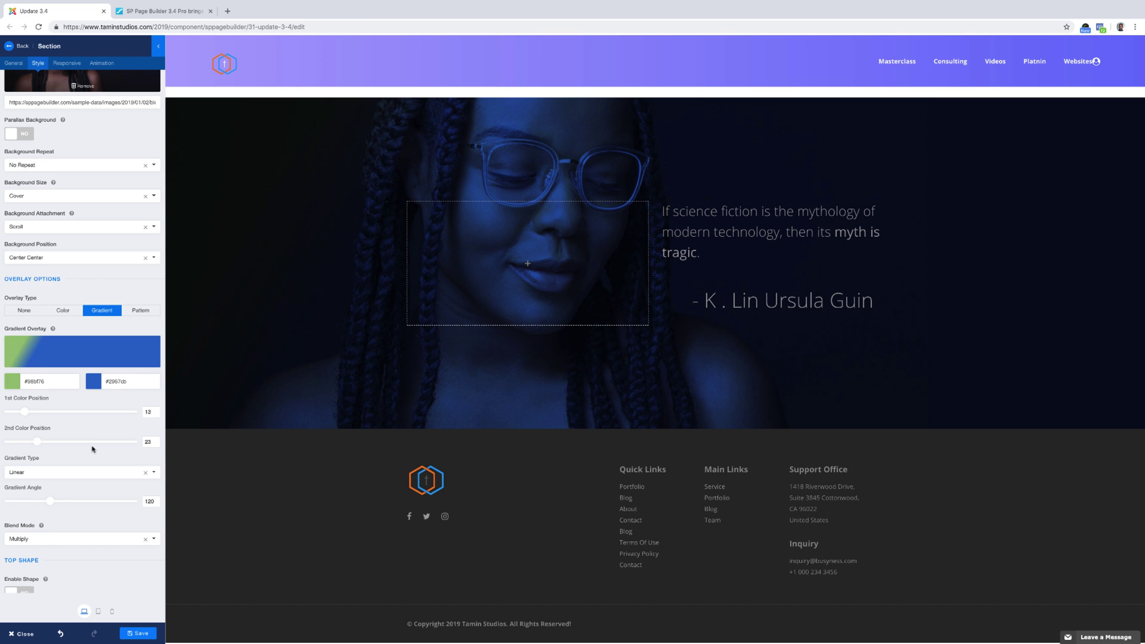
Step: Try the Radial gradient type on the overlay, and return it to Linear
scroll(92, 448, "down", 1)
left_click(153, 458)
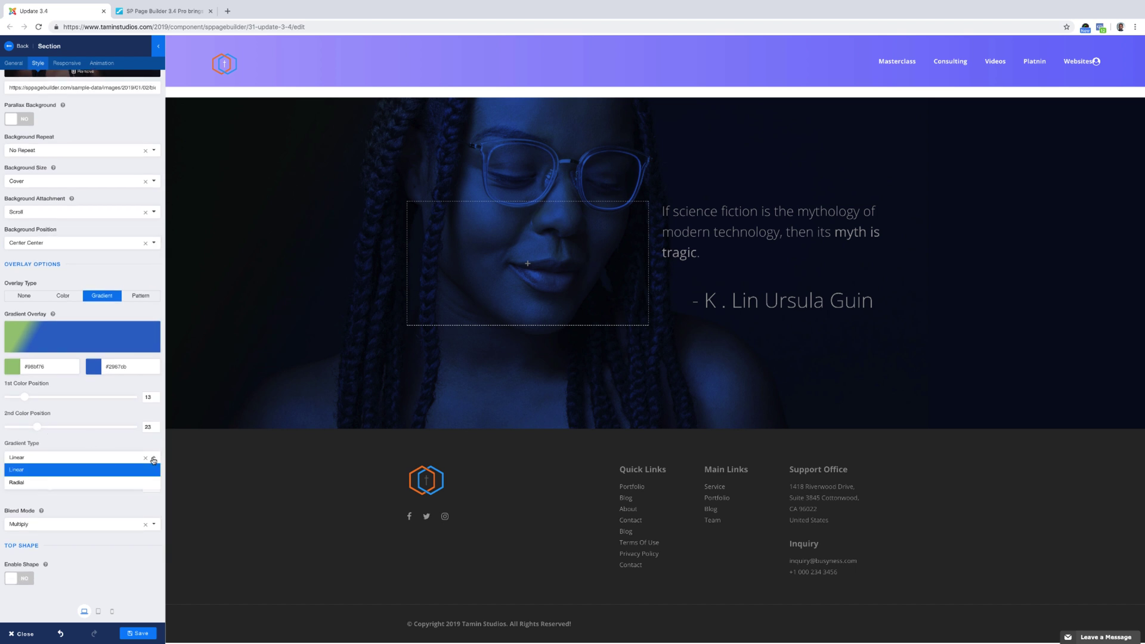
left_click(36, 482)
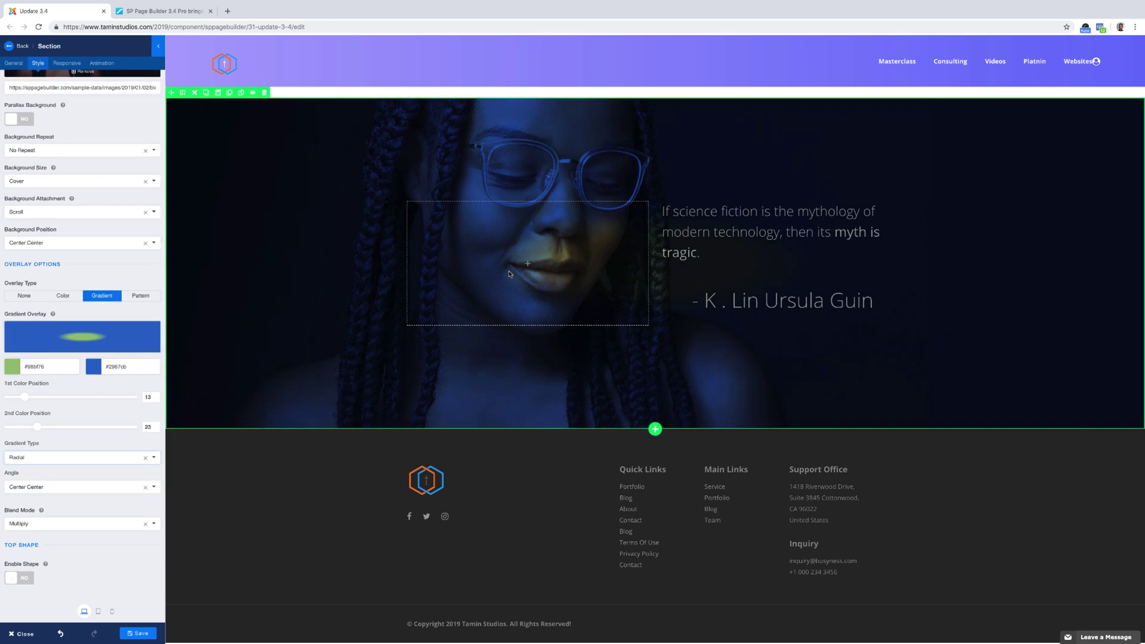
left_click(155, 458)
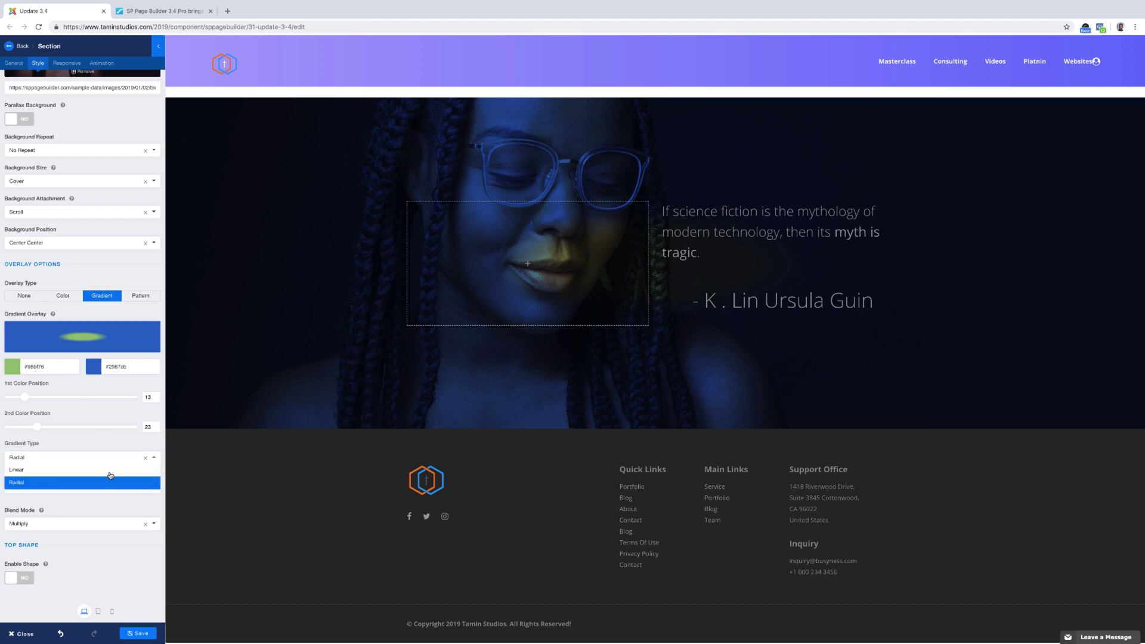
left_click(30, 471)
Step: Set the linear gradient overlay's angle to 173
scroll(92, 480, "down", 1)
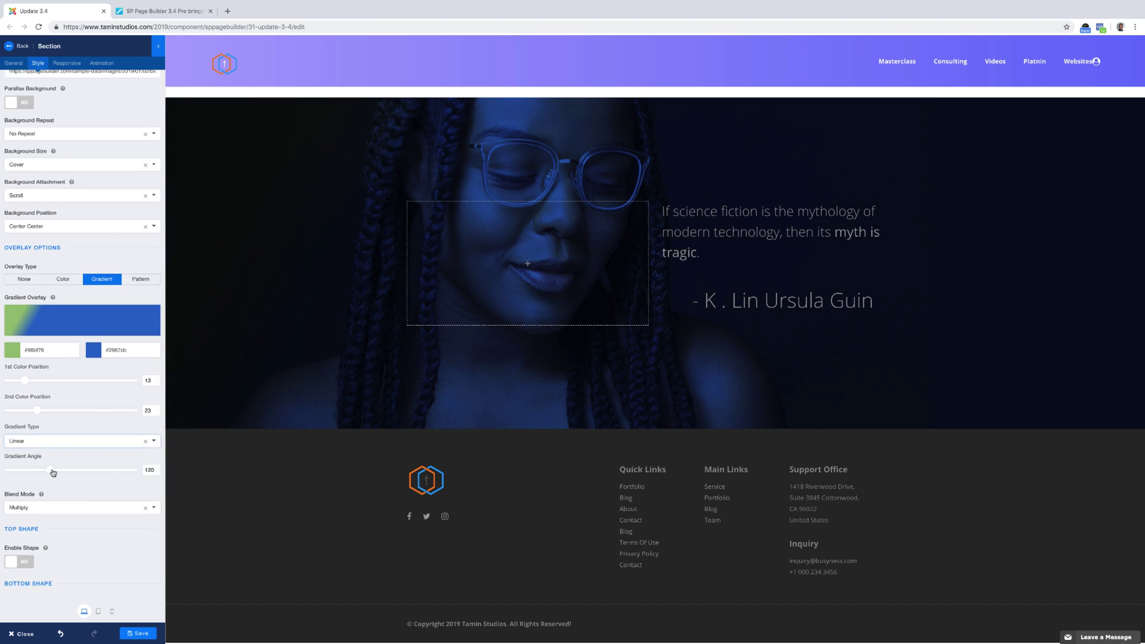
mouse_move(50, 471)
left_mouse_down()
mouse_move(98, 471)
mouse_move(20, 468)
mouse_move(69, 469)
left_mouse_up()
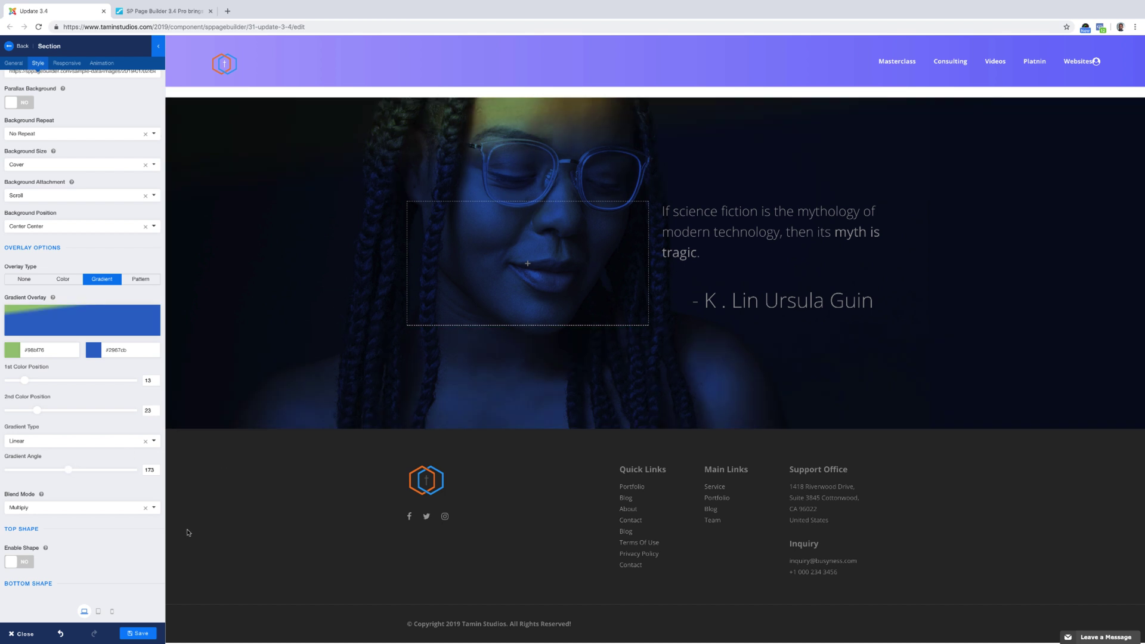
scroll(81, 546, "down", 2)
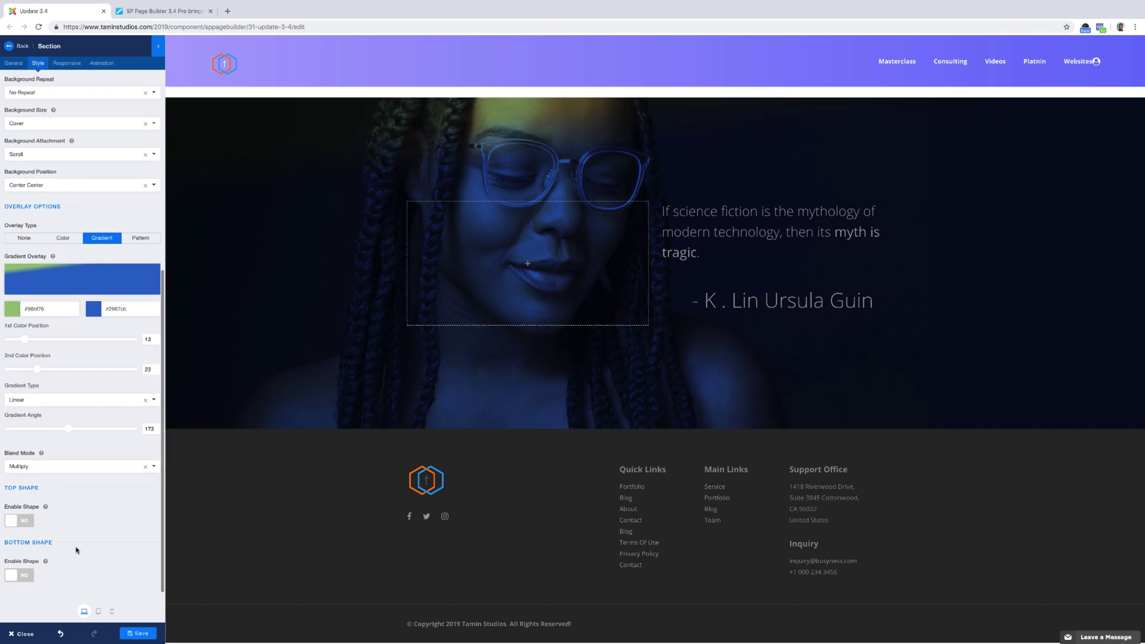
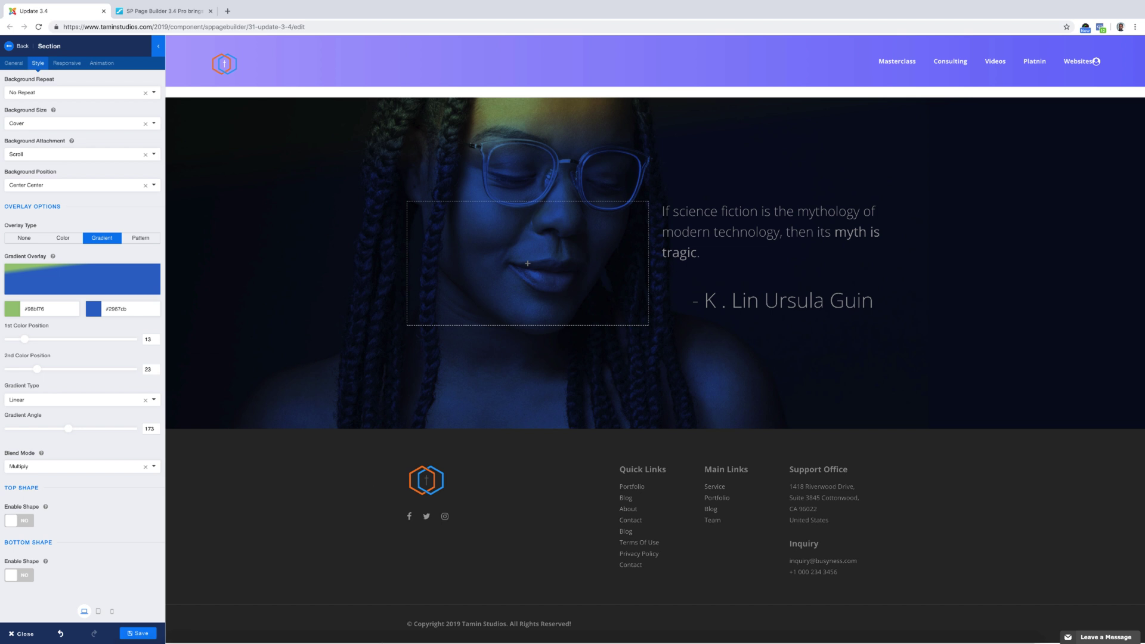
Step: Switch to Photoshop, examine the blend modes offered in Layer 2's blending options, cancel the dialog and return to the page editor in Chrome
left_click(301, 620)
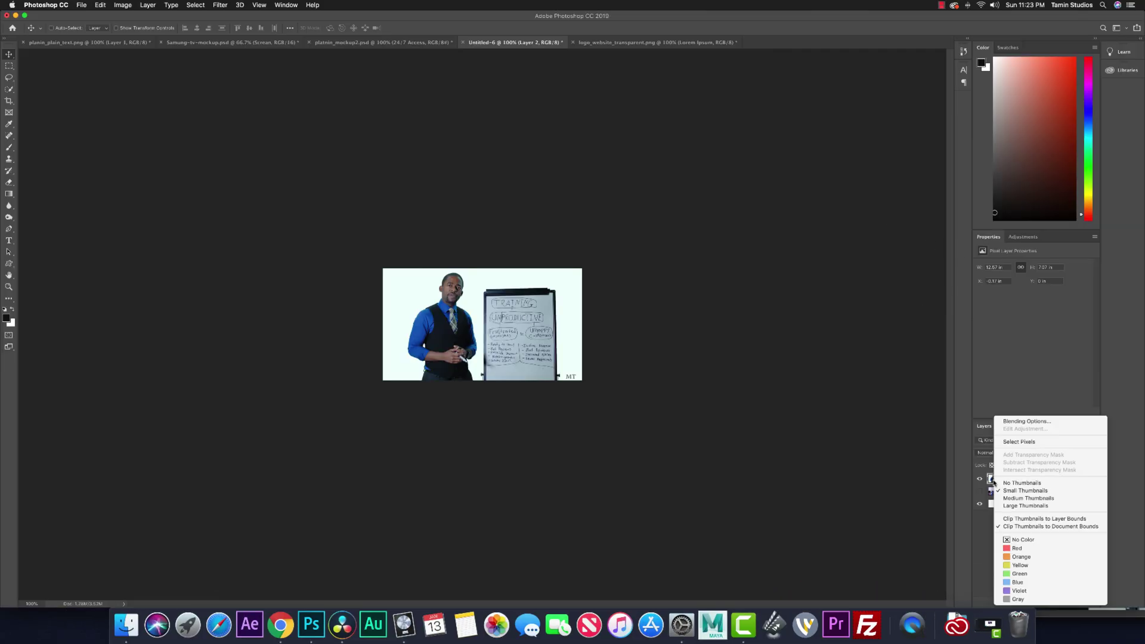
right_click(994, 481)
left_click(1020, 422)
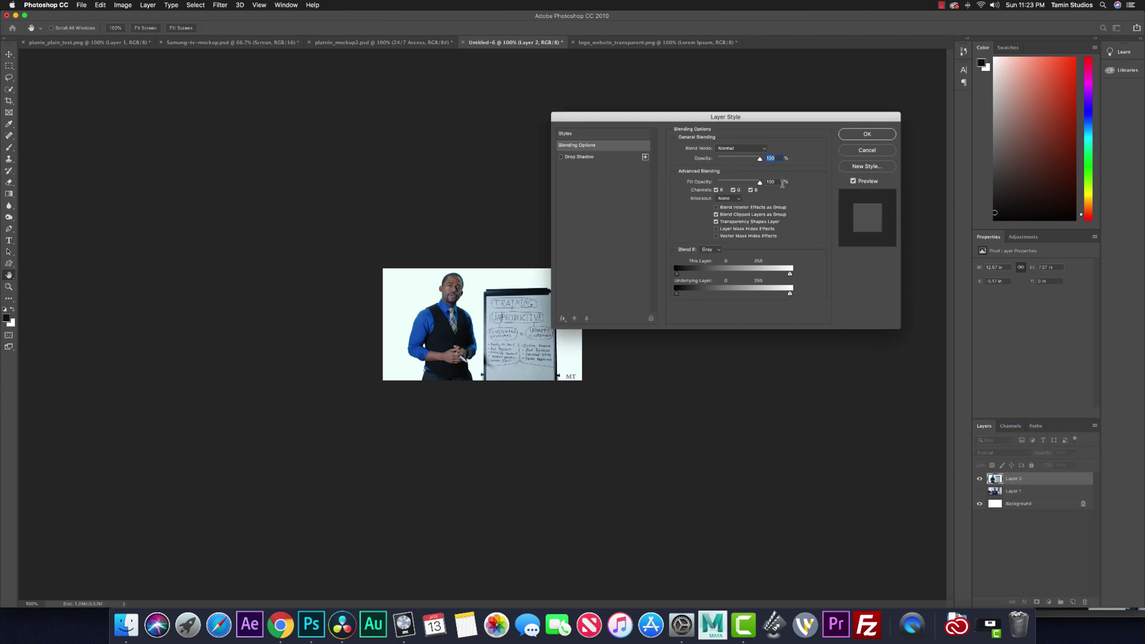
left_click(755, 148)
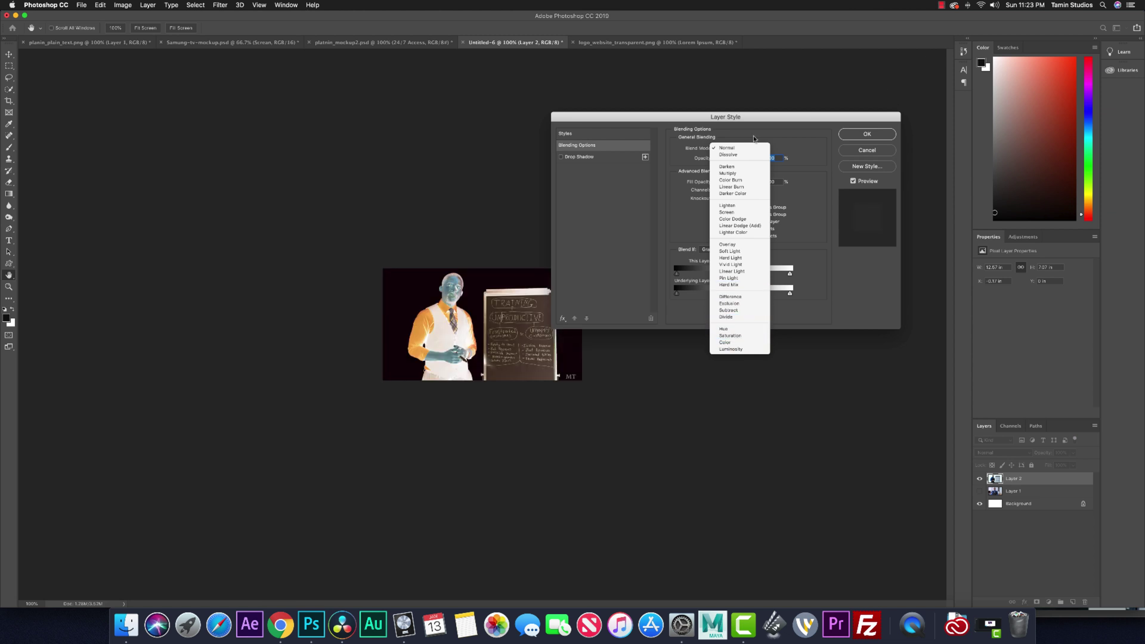
key("Escape")
left_click(867, 150)
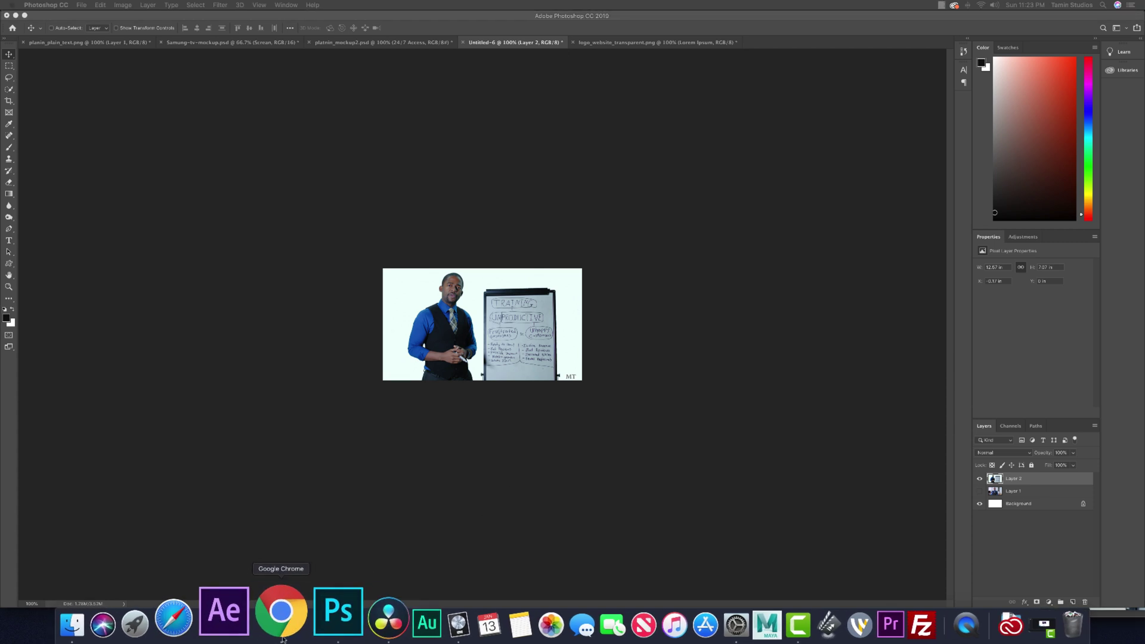
left_click(276, 615)
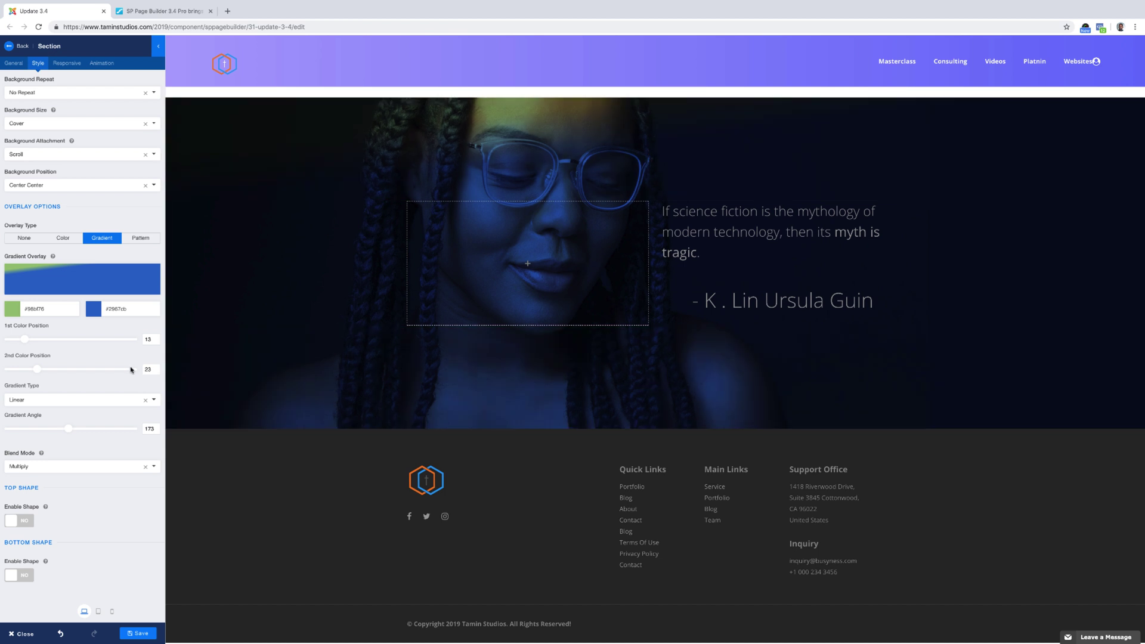
Step: Try the Lighten, Luminosity, Saturation and Screen blend modes on the section overlay, and settle on Soft Light
left_click(154, 468)
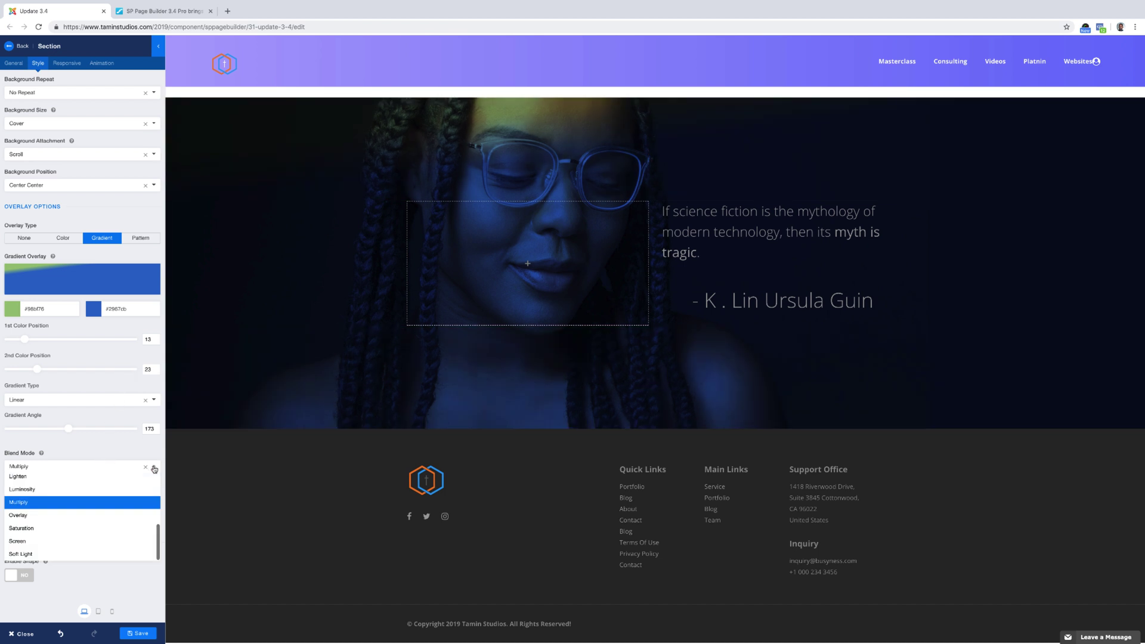
left_click(23, 476)
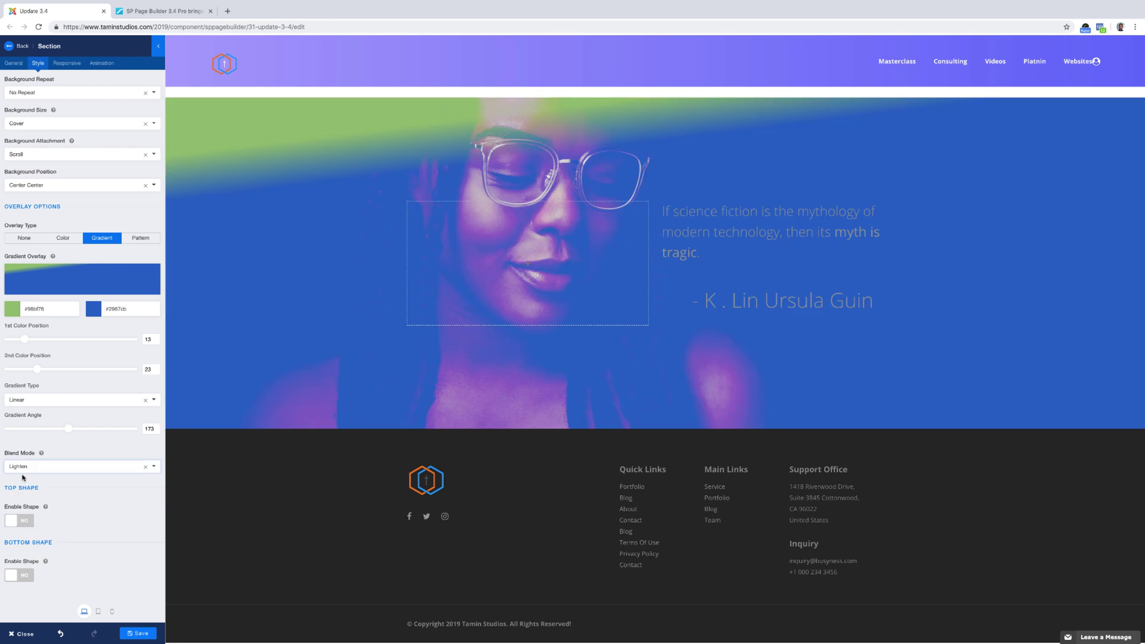
left_click(152, 469)
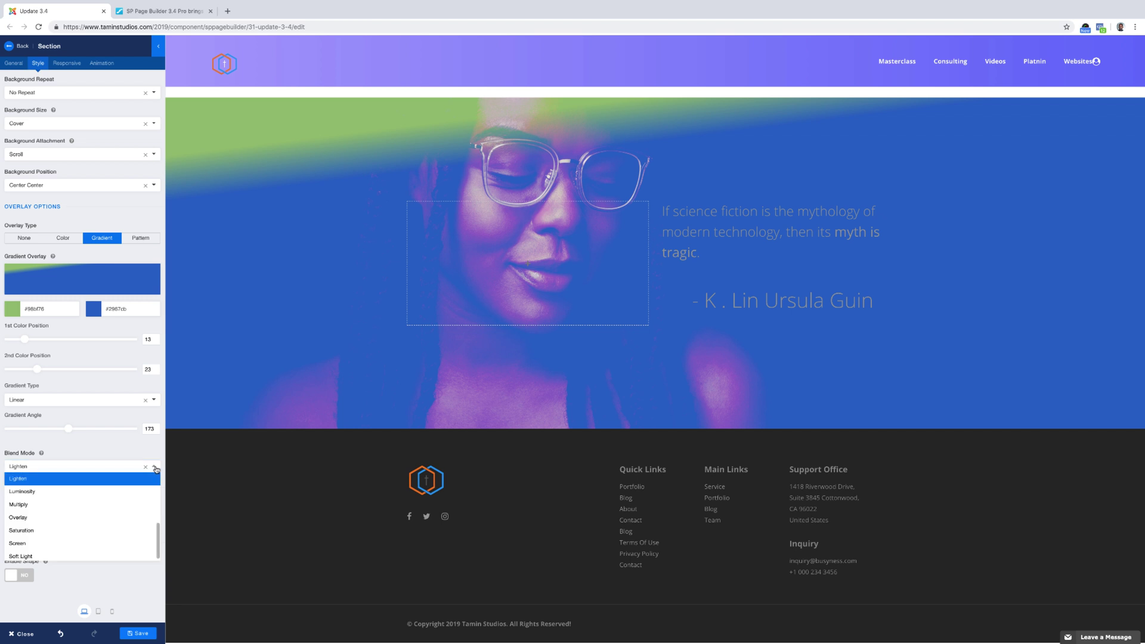
left_click(42, 494)
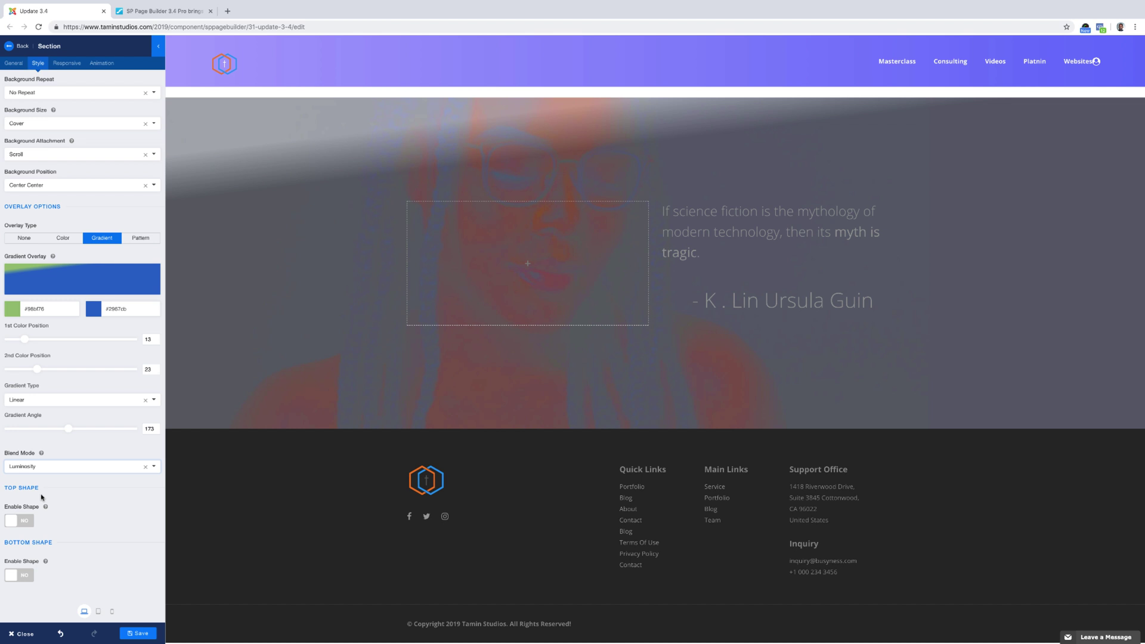
left_click(153, 468)
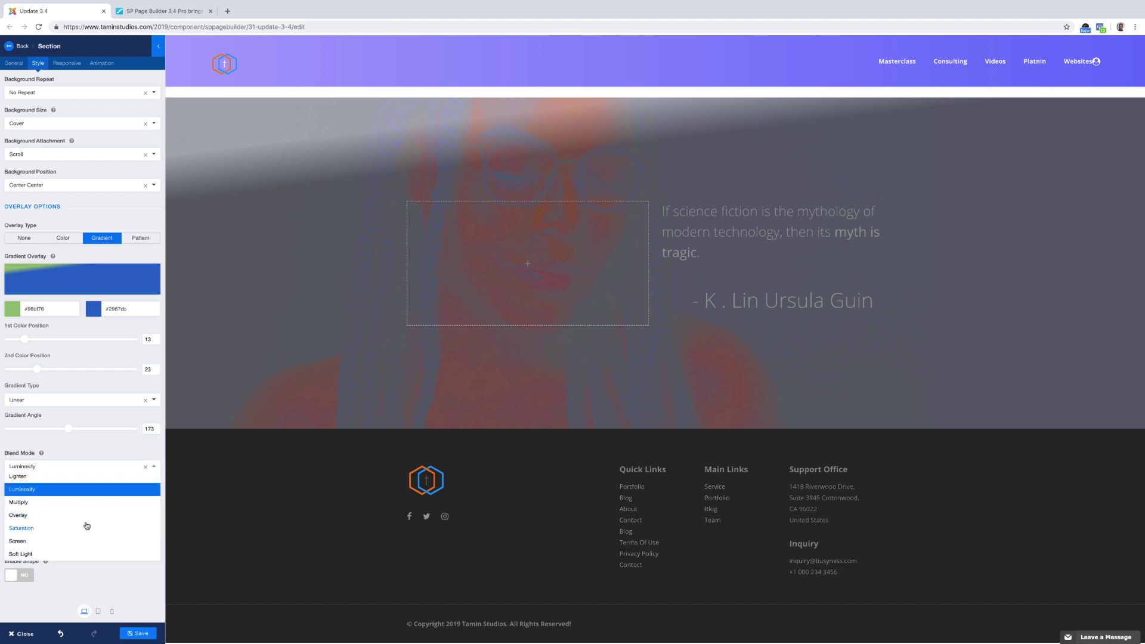
left_click(29, 528)
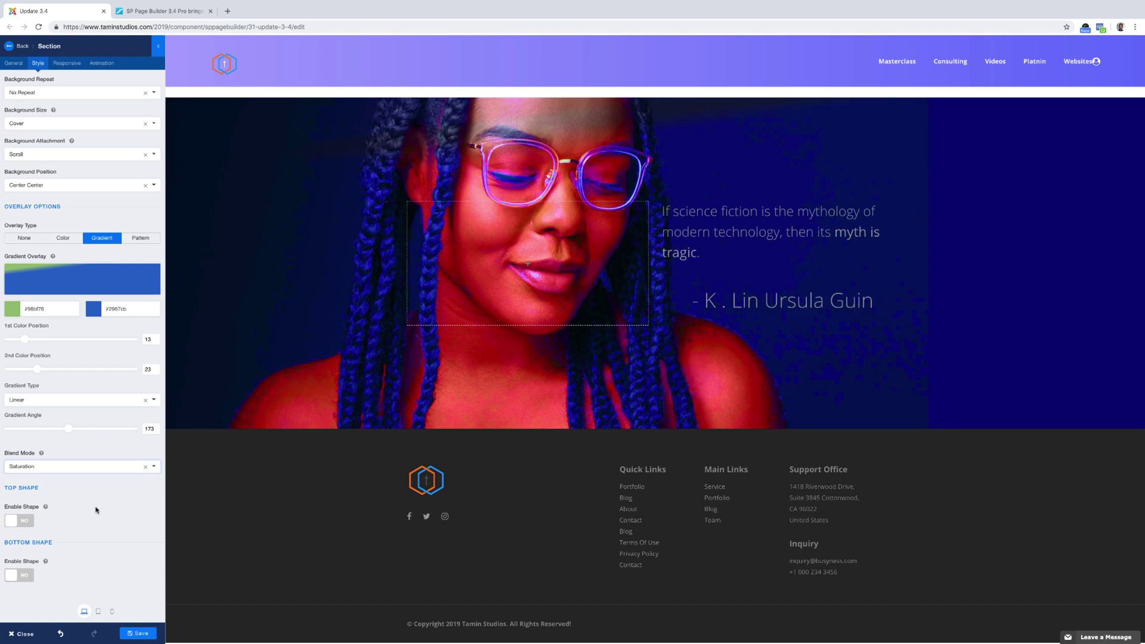
left_click(155, 466)
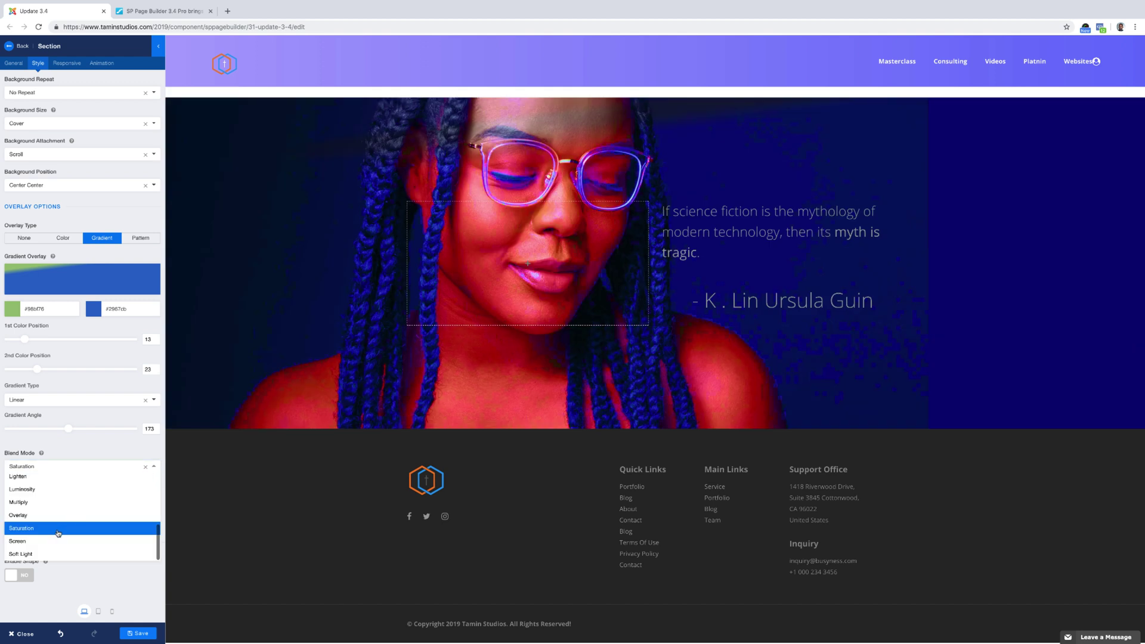
left_click(20, 543)
left_click(148, 470)
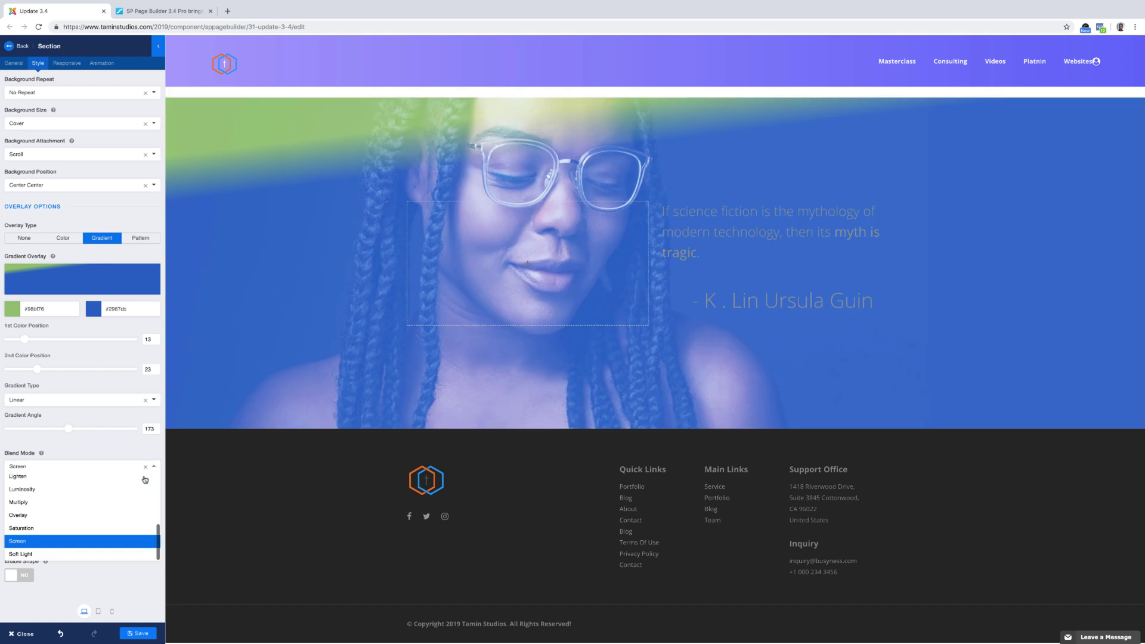
left_click(30, 559)
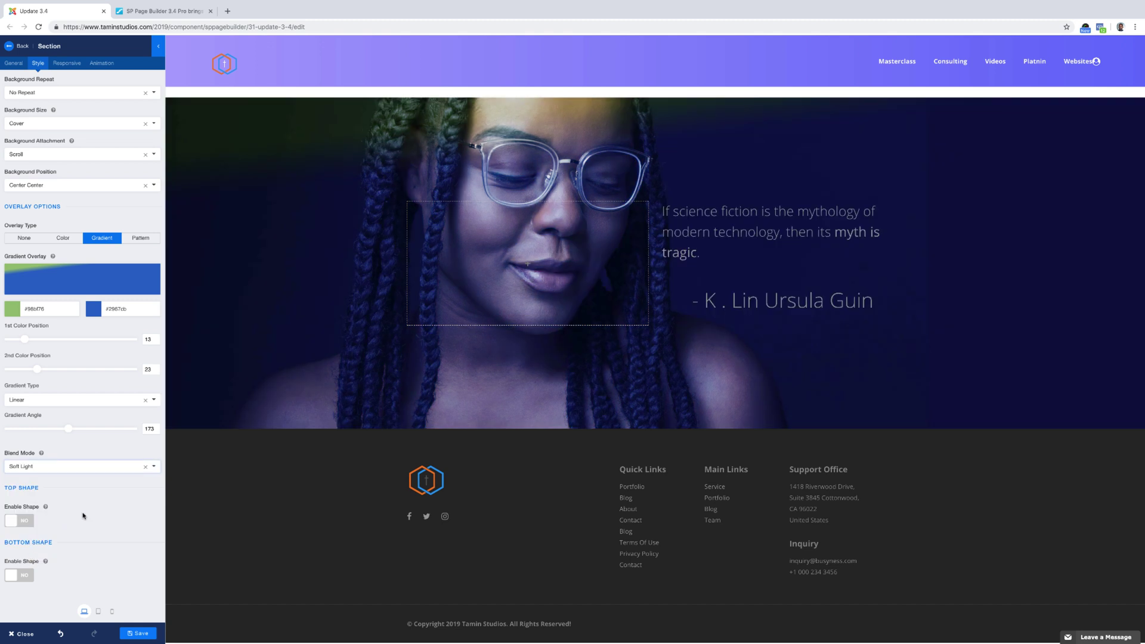
Step: Change the gradient overlay's second colour to a very dark navy and its first colour to magenta #EF0086
left_click(119, 306)
left_click_drag(137, 336, 119, 371)
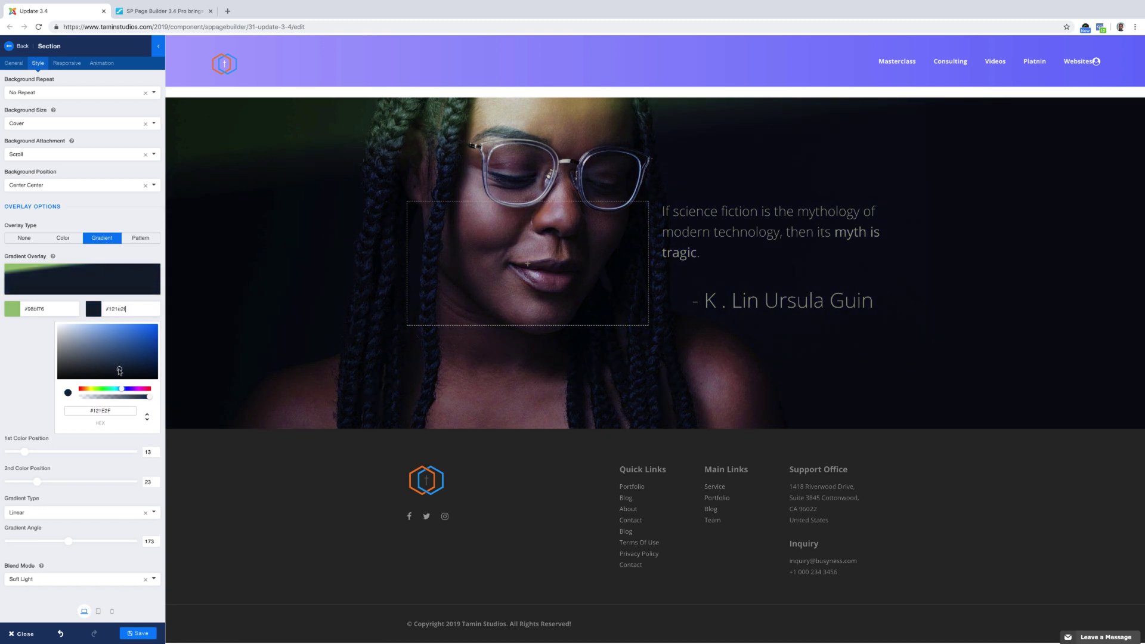
left_click(57, 311)
left_click(58, 311)
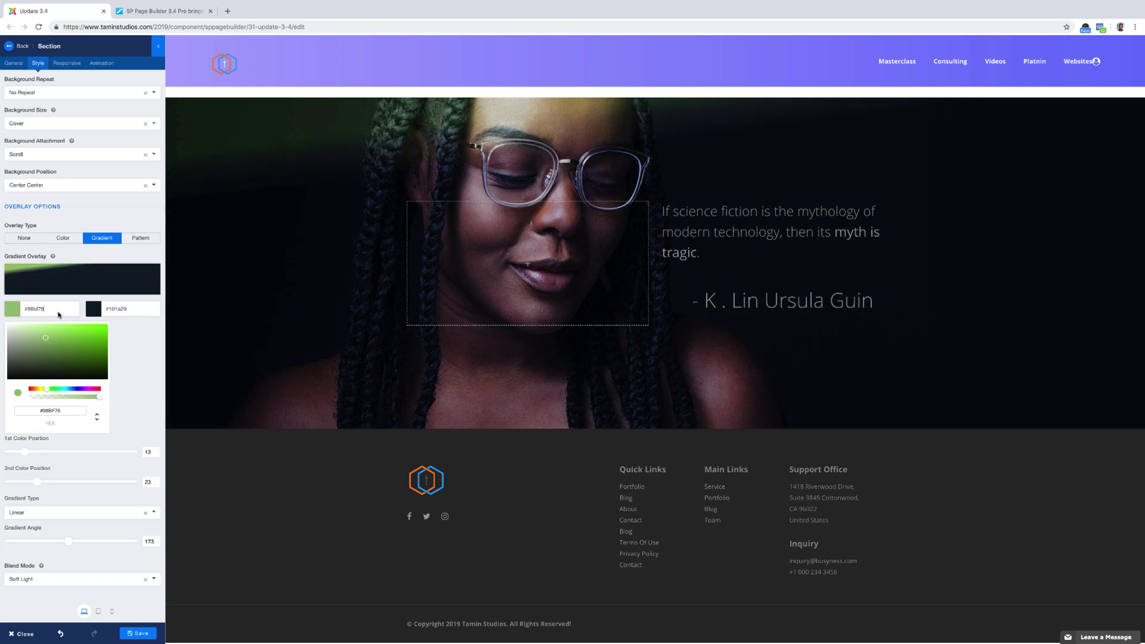
left_click_drag(47, 341, 109, 327)
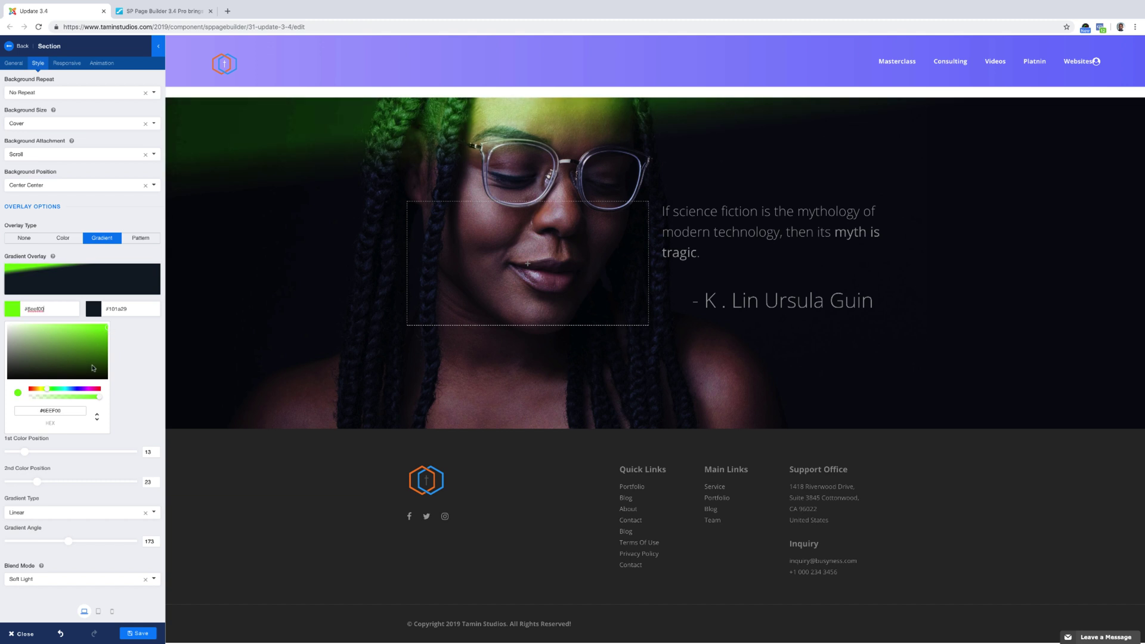
left_click_drag(47, 391, 94, 390)
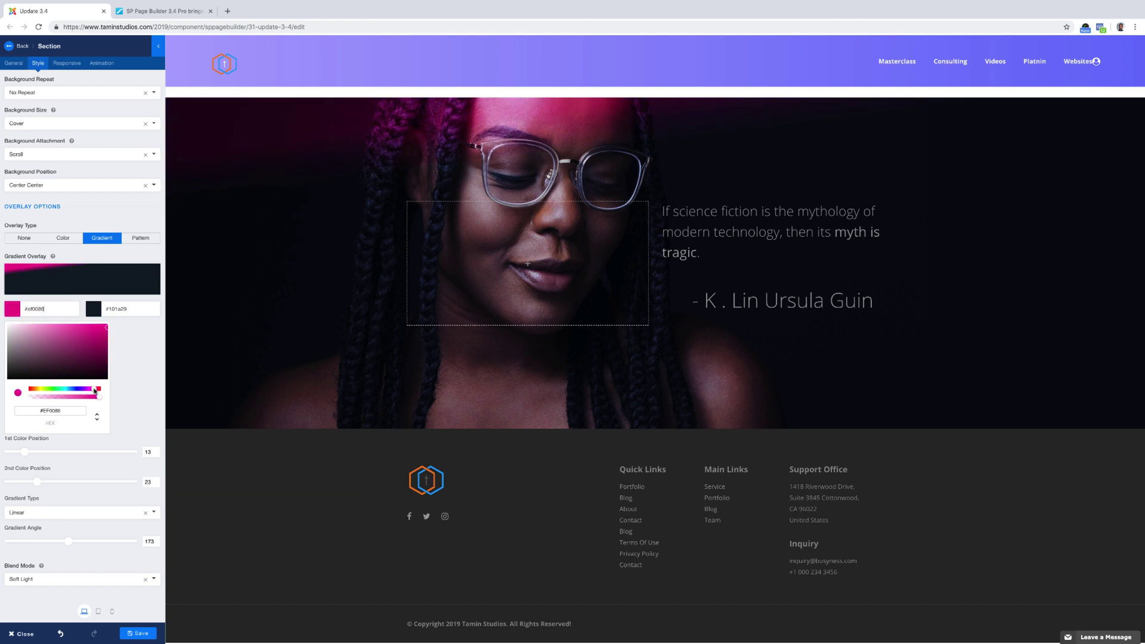
left_click(118, 379)
Step: Set the gradient overlay's second colour position to 83 and look over the background position options
left_click_drag(37, 369, 109, 366)
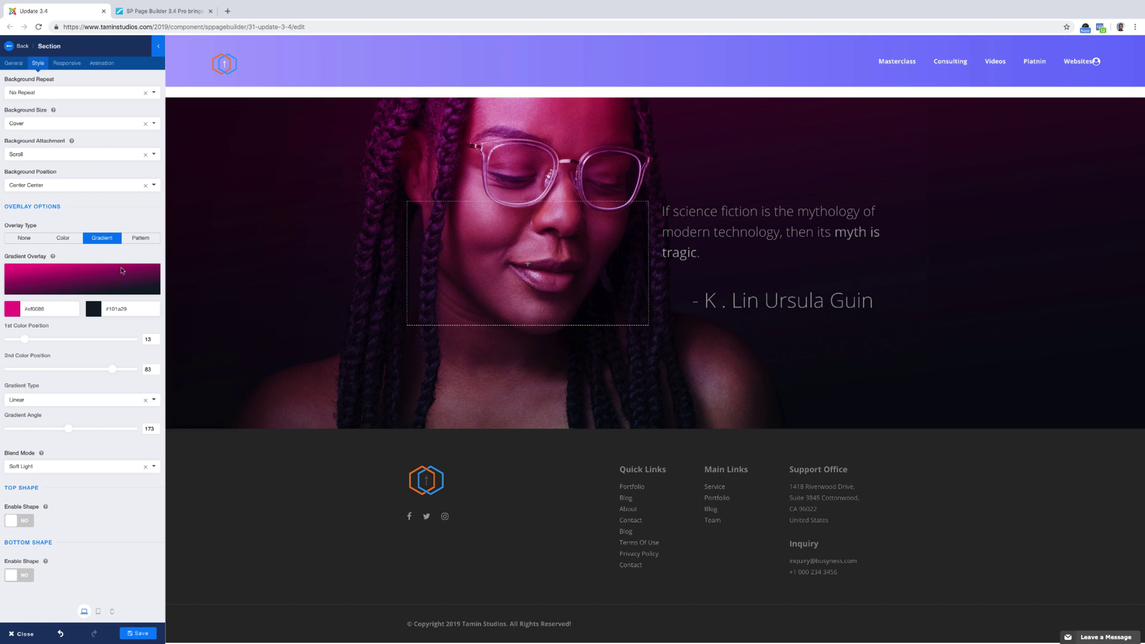
left_click(153, 190)
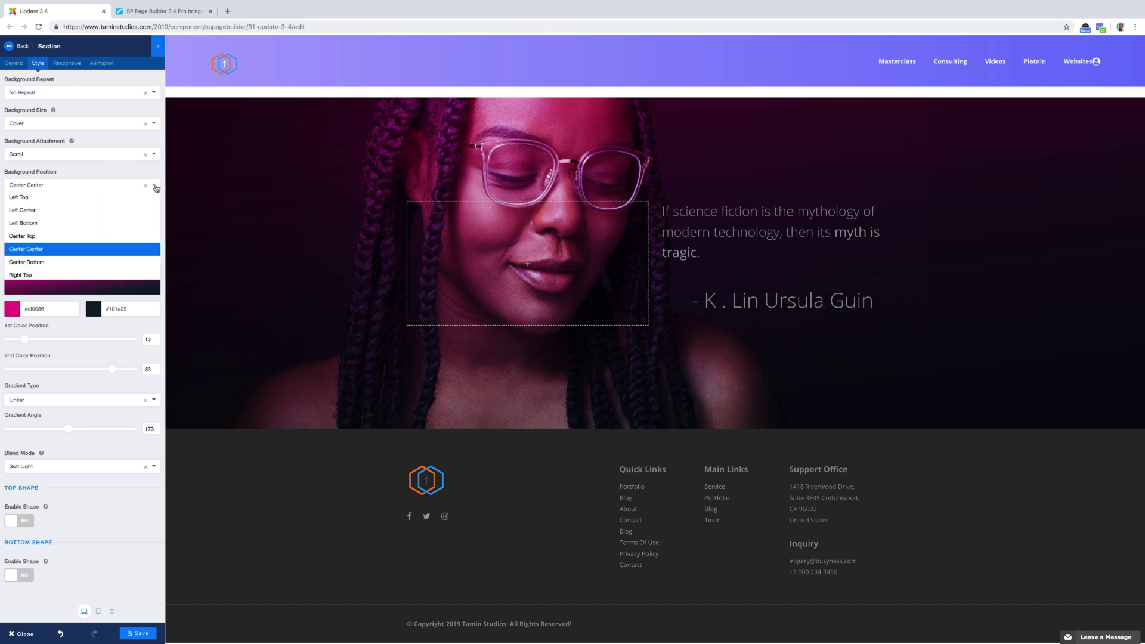
left_click(154, 188)
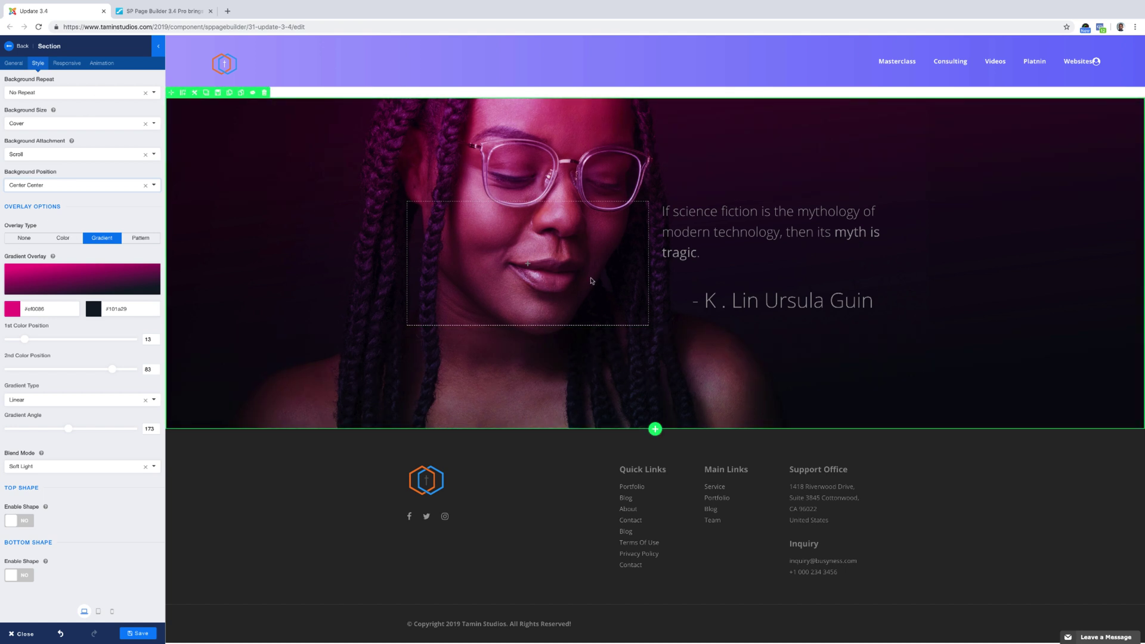
Step: Remove the background image from the Blend Mode section
scroll(120, 224, "up", 5)
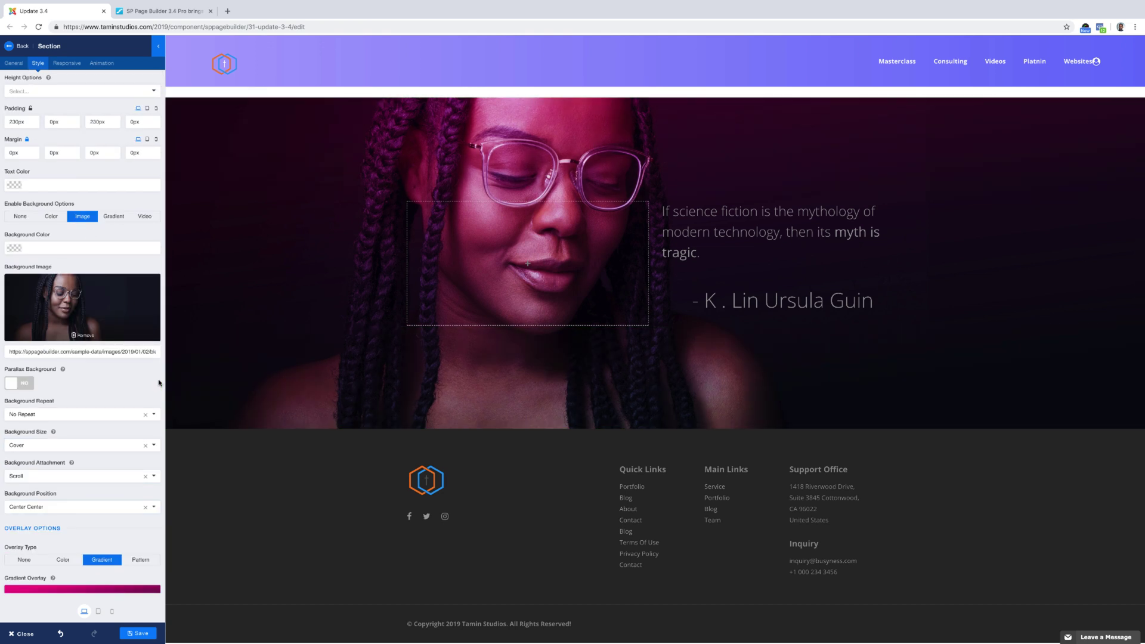
triple_click(119, 351)
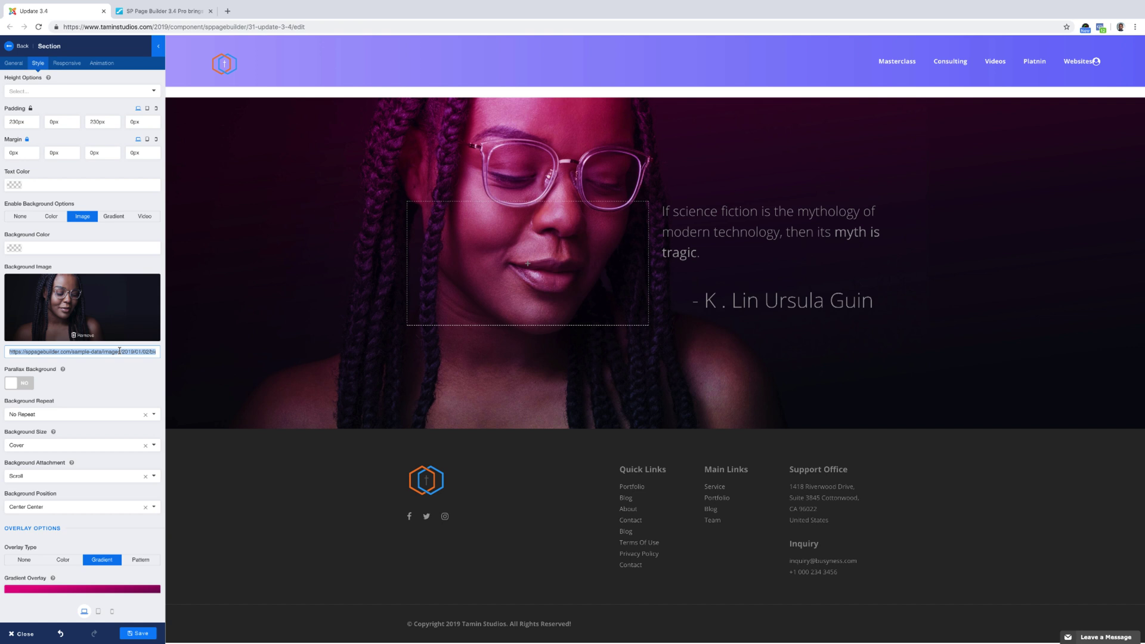
left_click(85, 355)
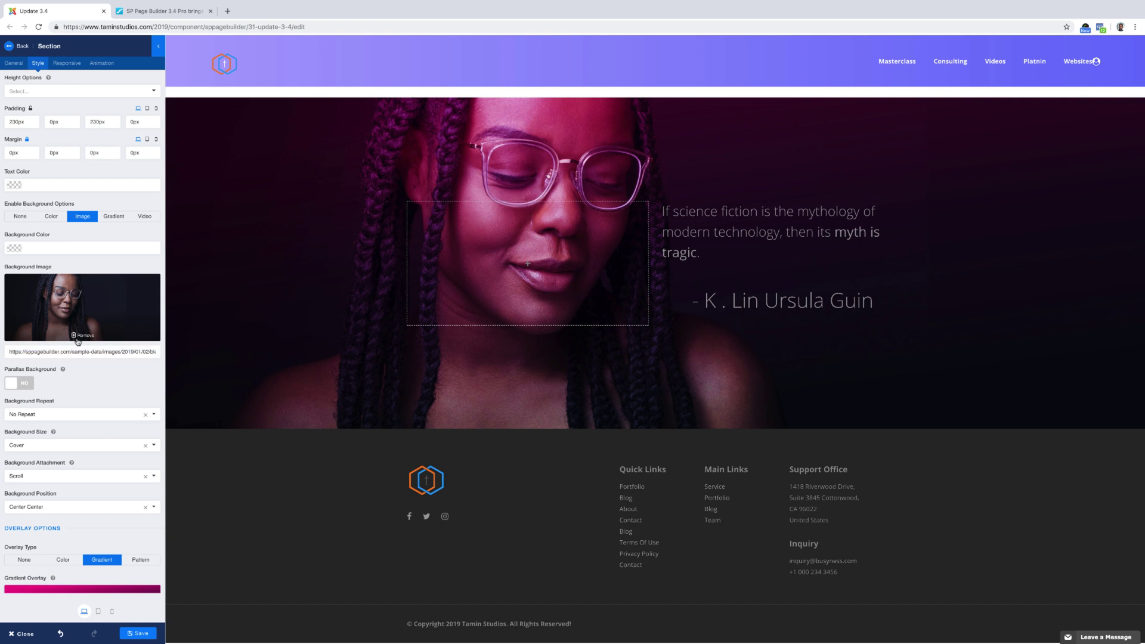
left_click(82, 336)
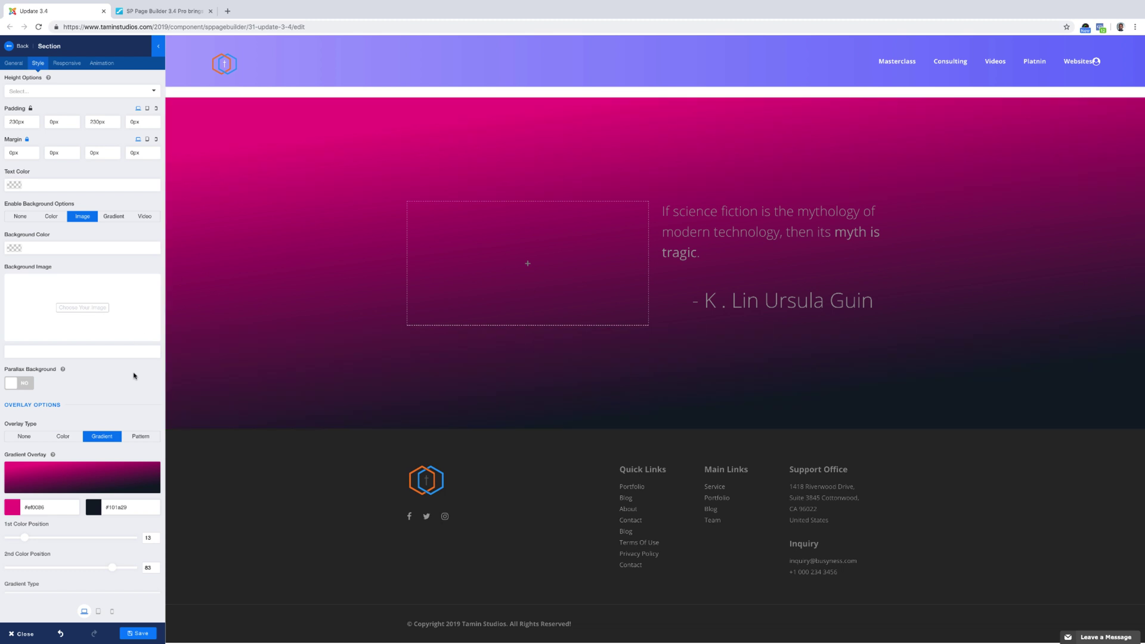
Step: Set the blend mode of the section's gradient overlay to Multiply
scroll(110, 418, "down", 1)
scroll(109, 418, "down", 2)
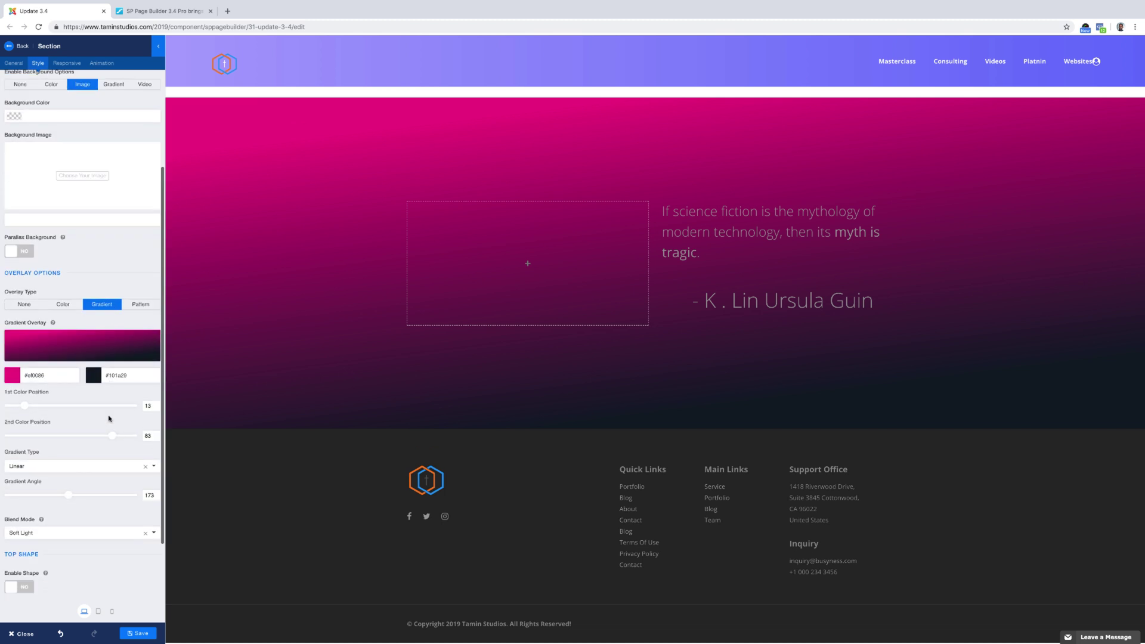
left_click(77, 467)
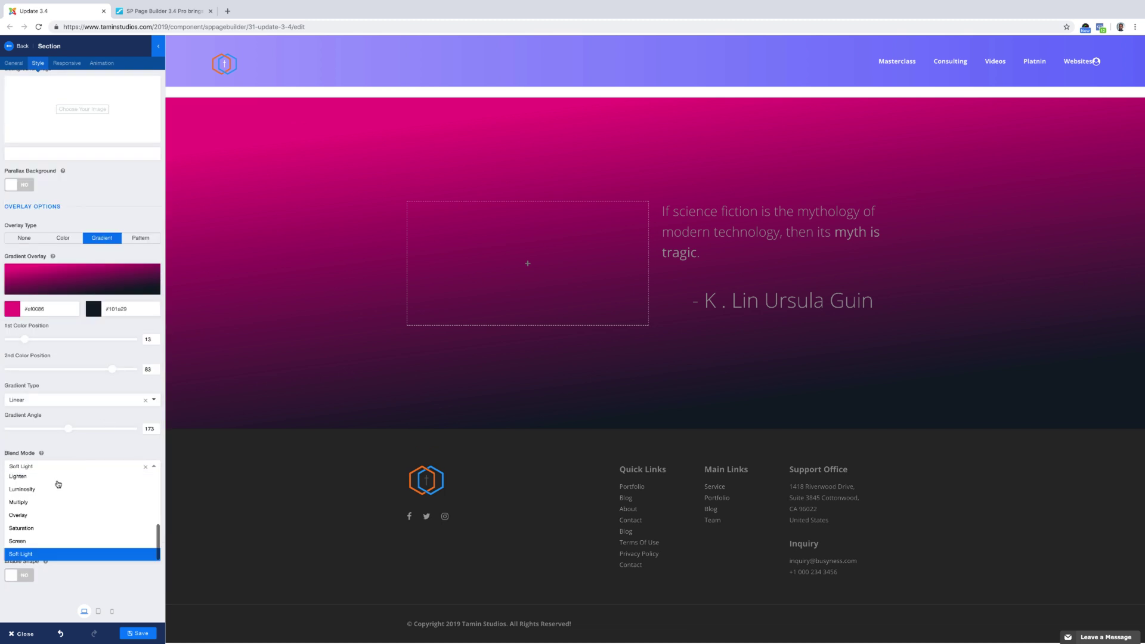
left_click(21, 506)
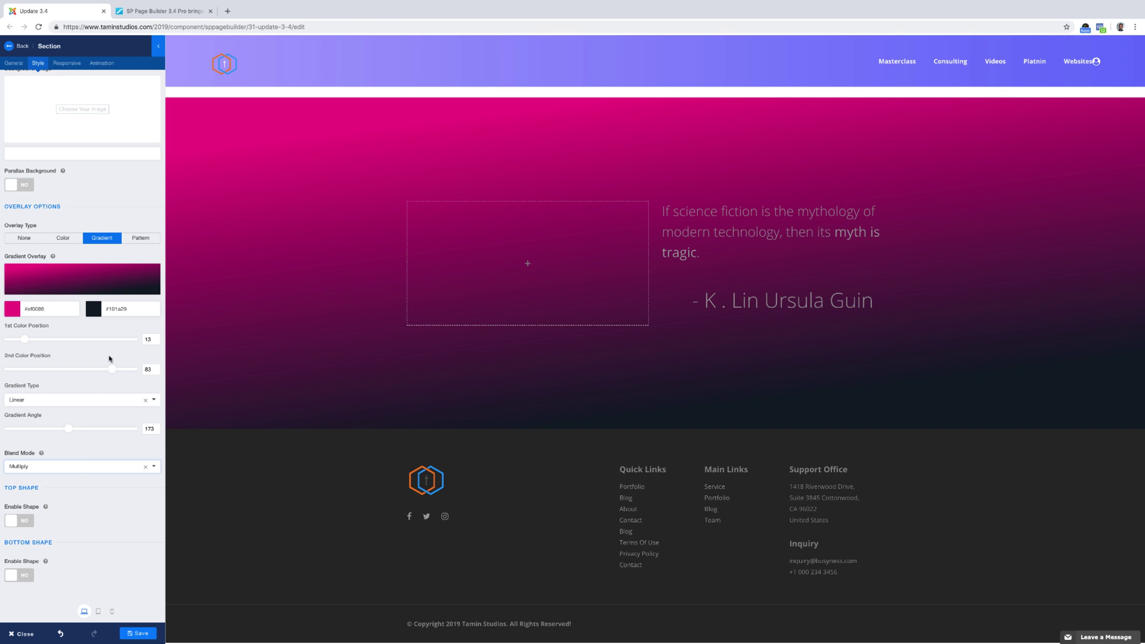
Step: Insert elite12_whiteblack.png from the media library's images as the section's background image
scroll(109, 358, "up", 2)
scroll(110, 358, "down", 2)
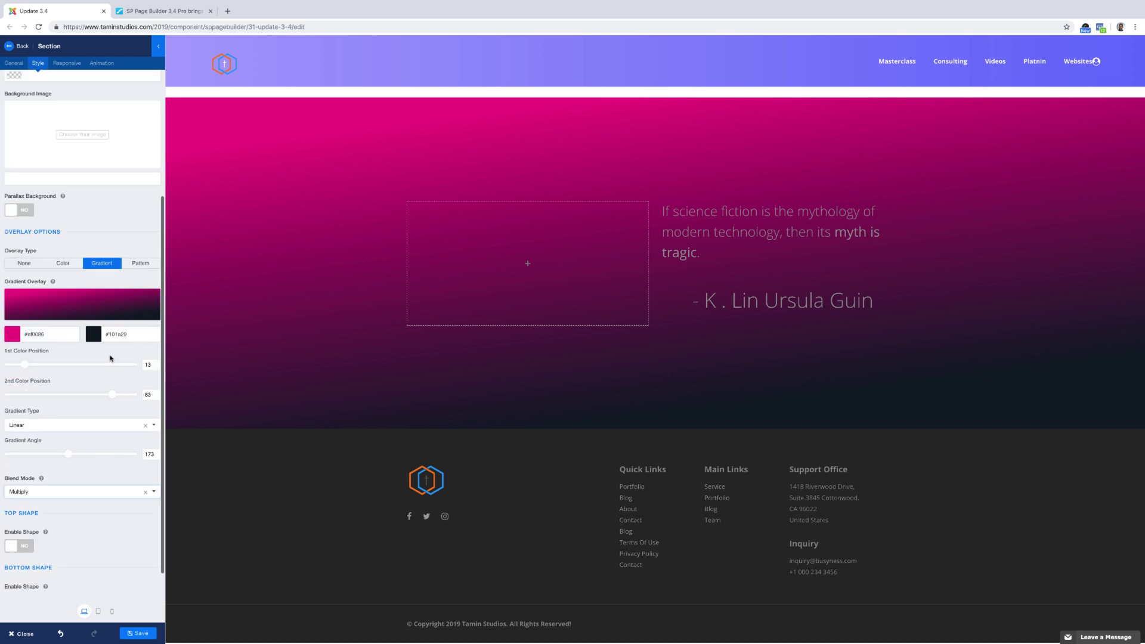
scroll(79, 236, "up", 1)
left_click(85, 150)
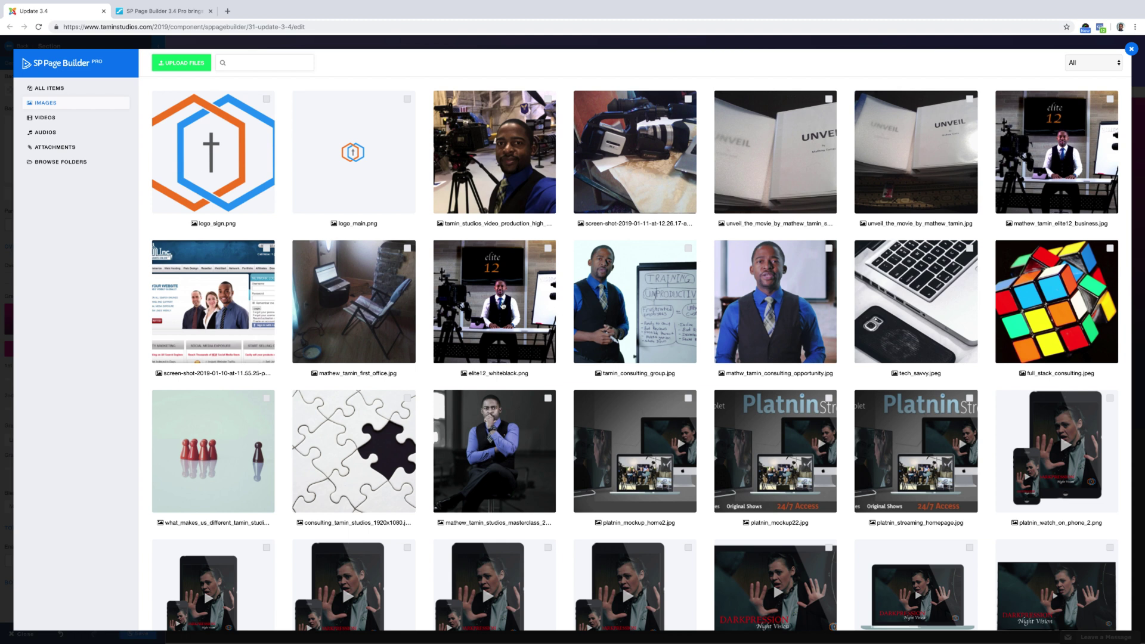
left_click(502, 306)
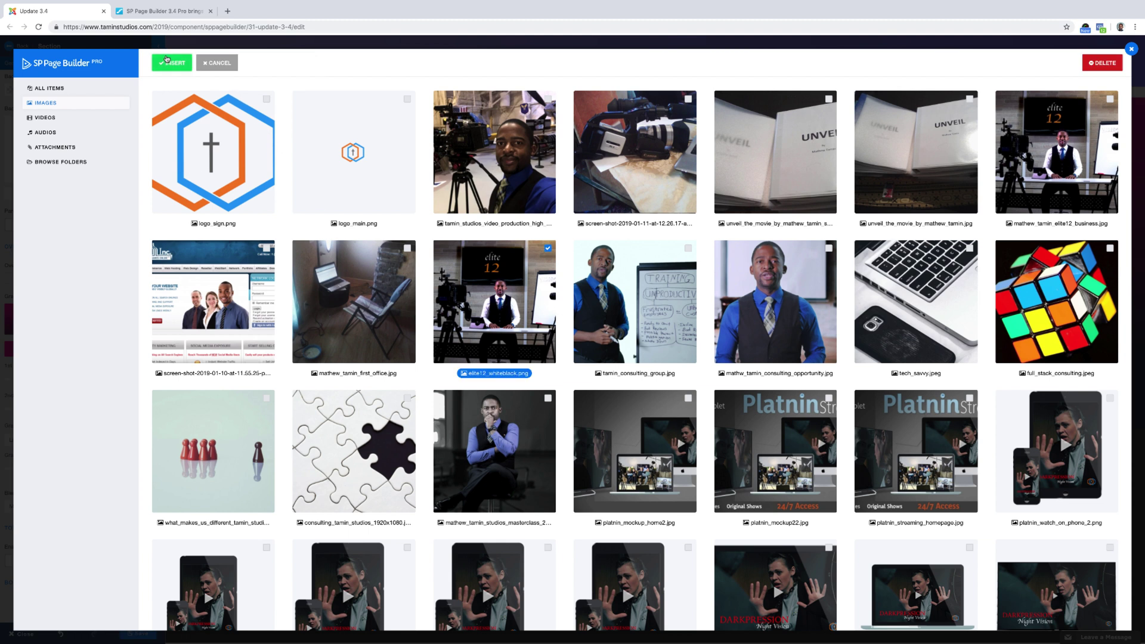
double_click(503, 306)
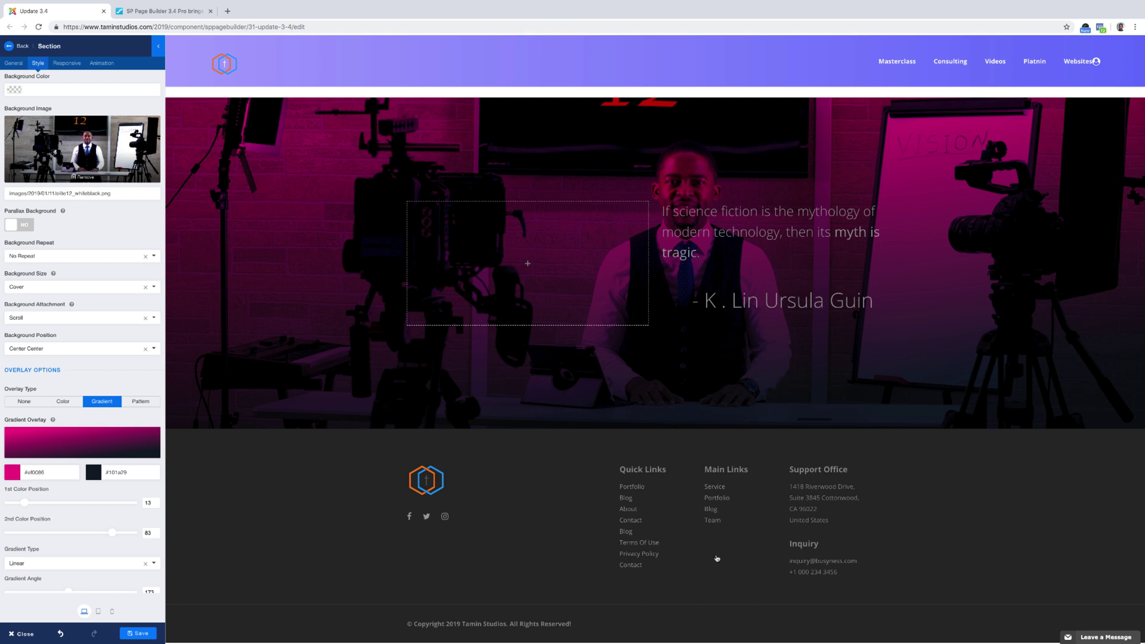
Step: Lower the opacity of the gradient overlay's second colour to 0.62 and change its first colour to blue #009AEF
left_click(122, 470)
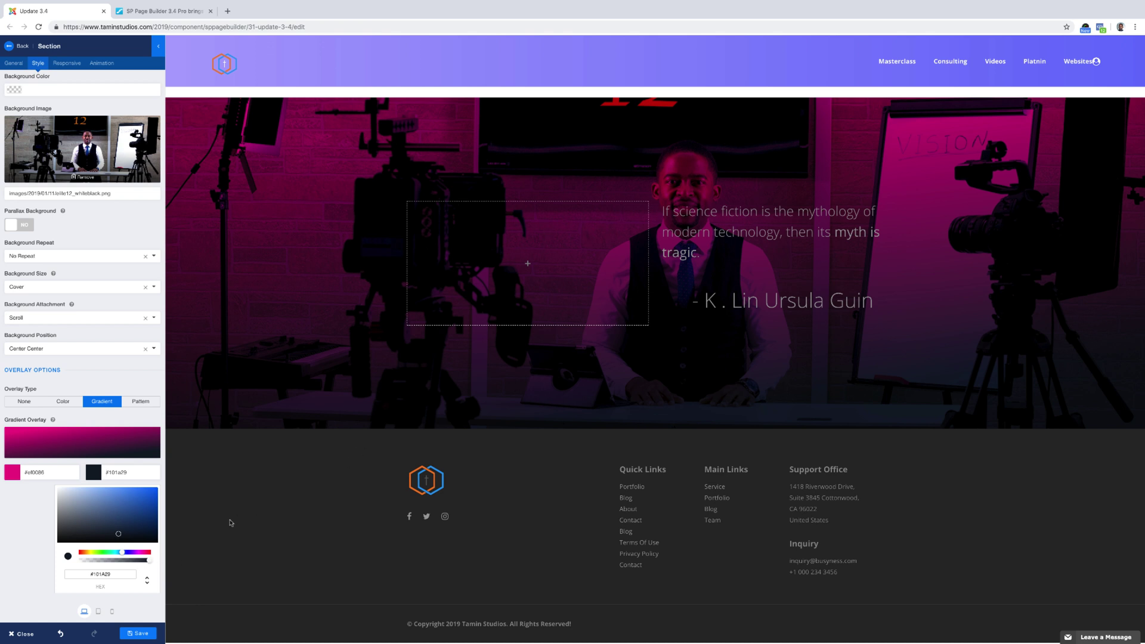
left_click_drag(148, 559, 123, 566)
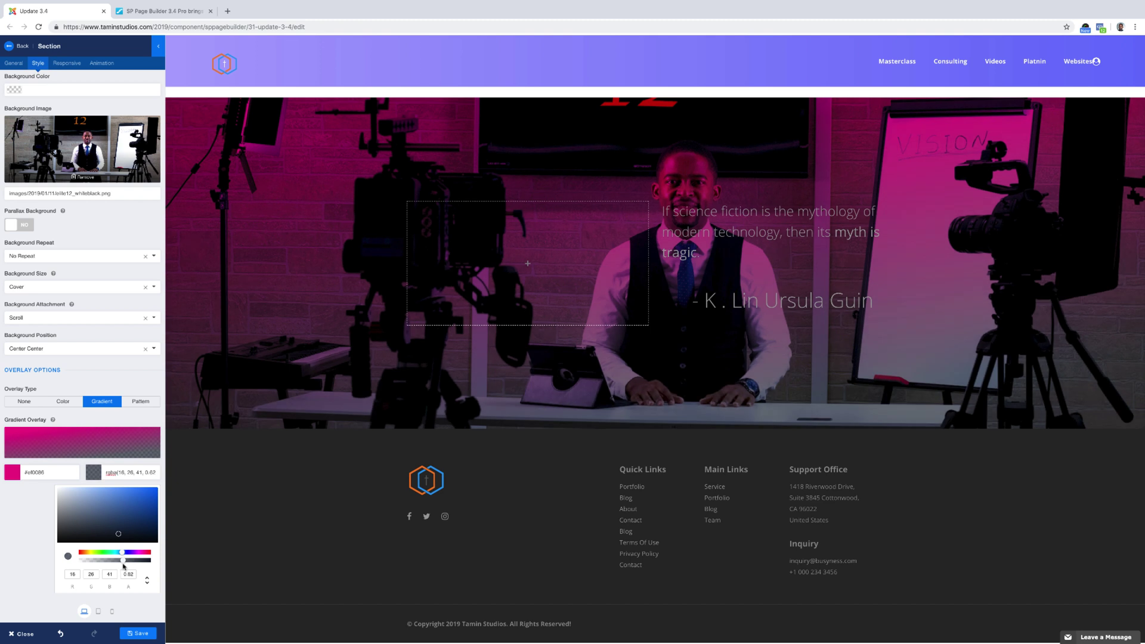
left_click(63, 479)
left_click(65, 474)
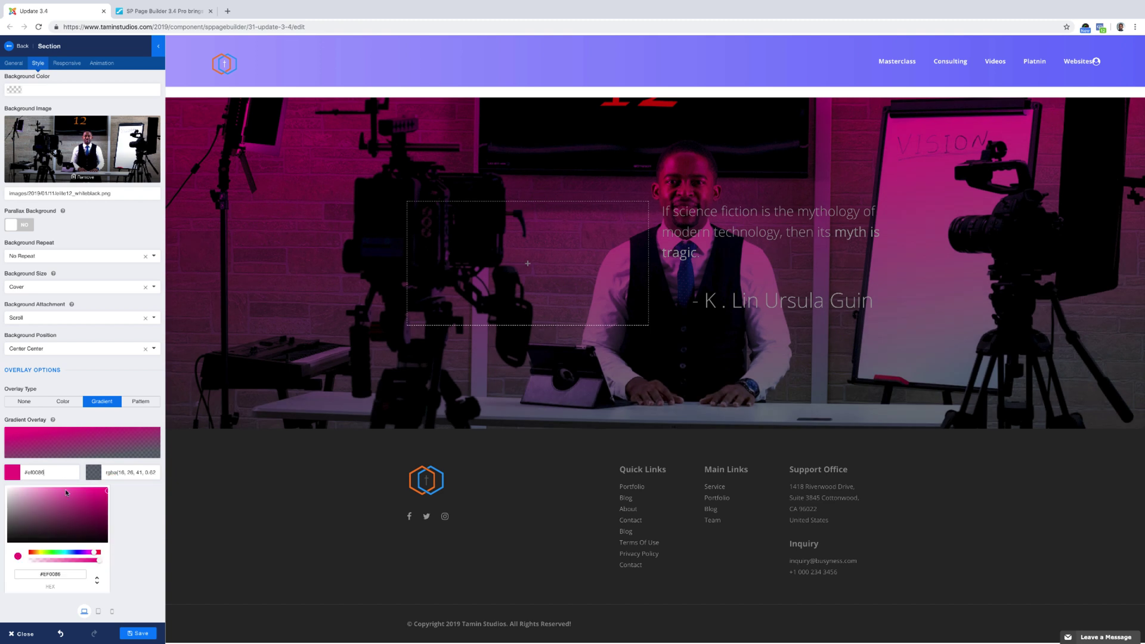
left_click_drag(100, 563, 69, 557)
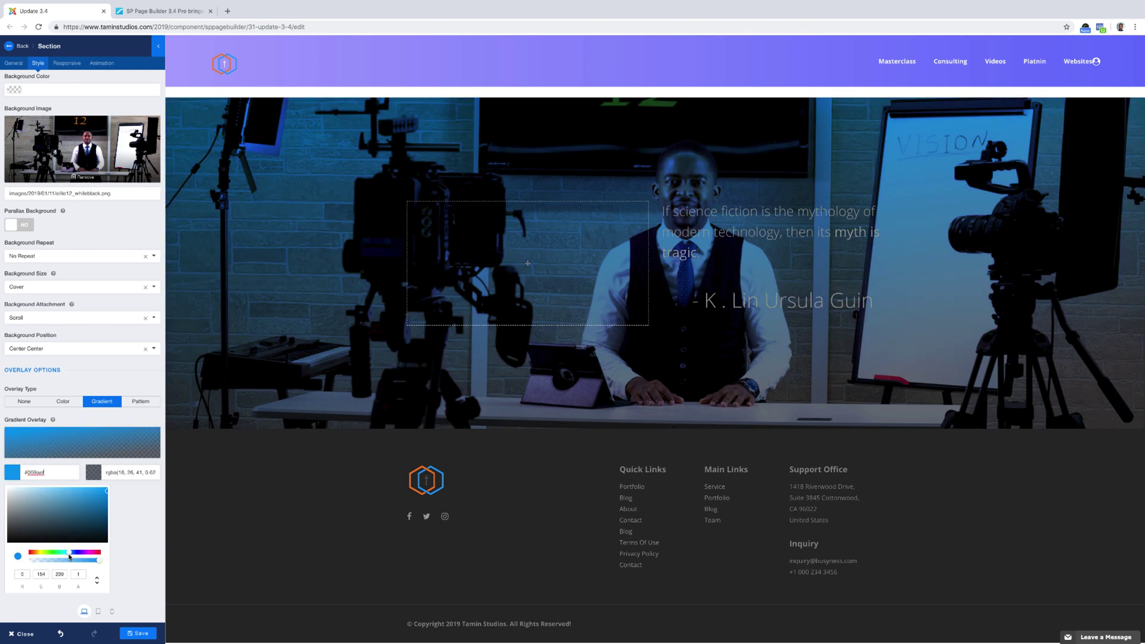
left_click(138, 529)
Step: Switch the overlay's gradient type to Radial
scroll(134, 534, "down", 1)
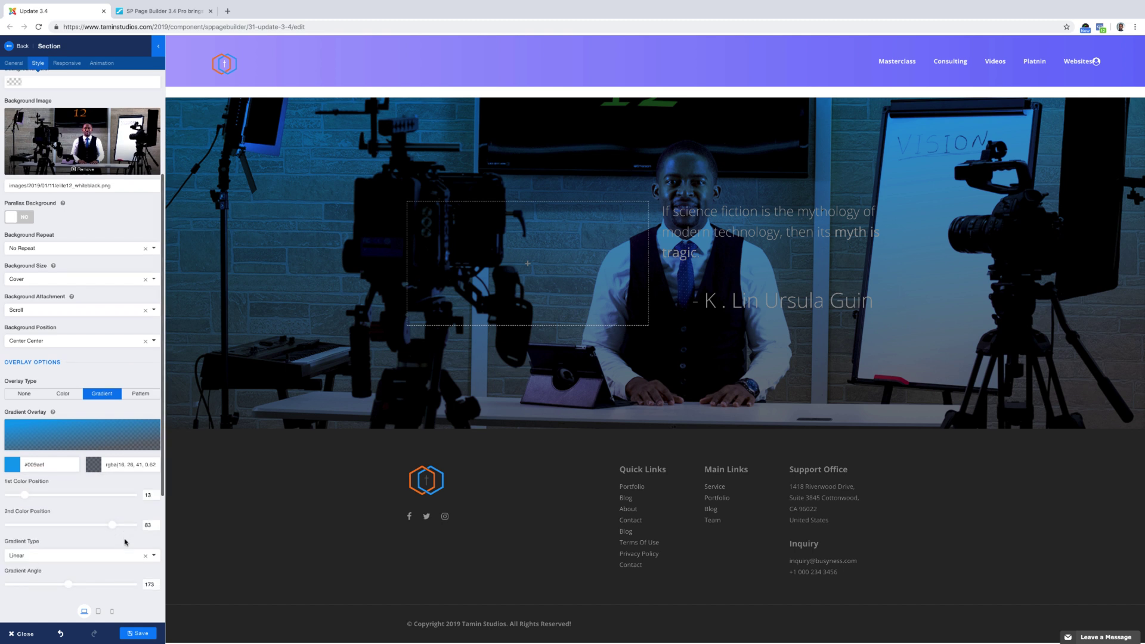
left_click(83, 552)
left_click(48, 568)
Step: Try the Overlay and Saturation blend modes on the radial gradient overlay, and settle on Lighten
scroll(82, 540, "down", 3)
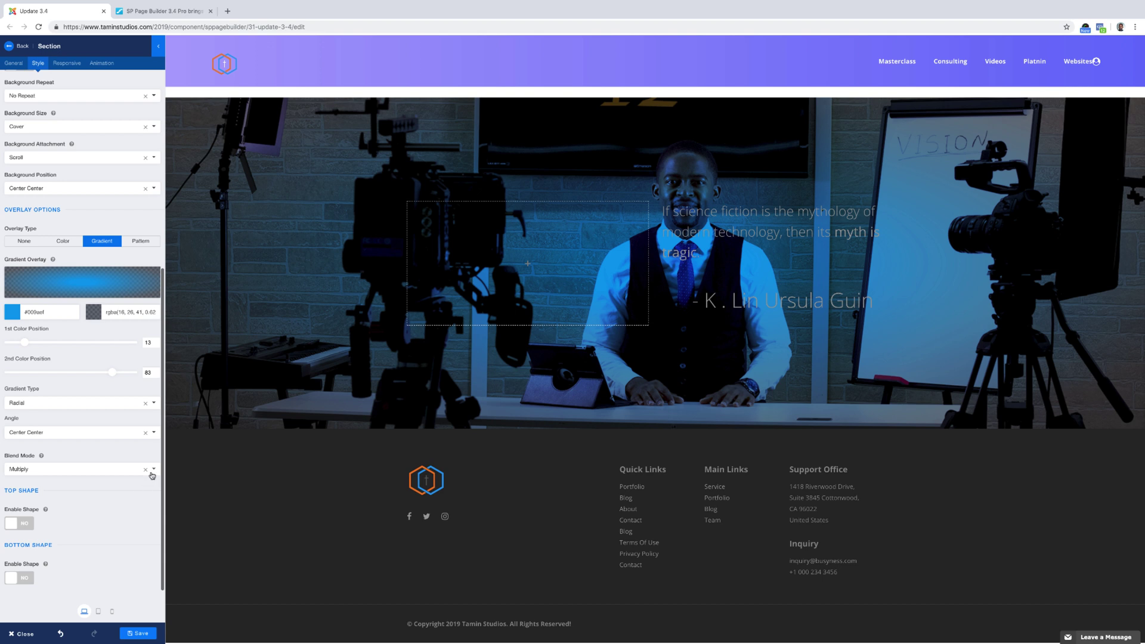
left_click(152, 469)
left_click(33, 520)
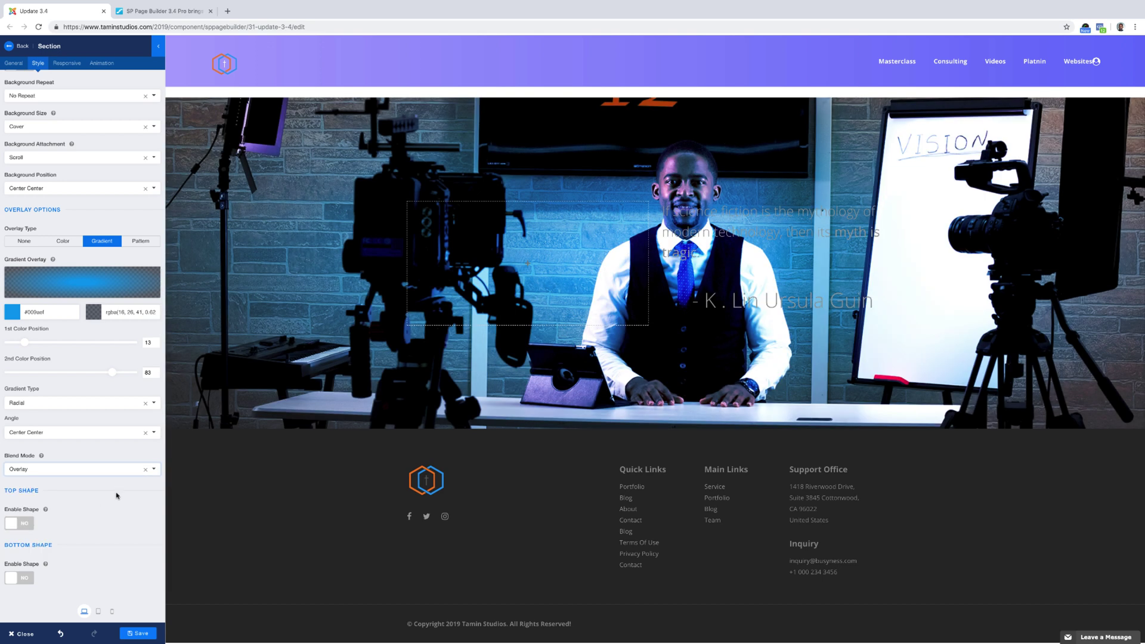
left_click(153, 470)
left_click(31, 534)
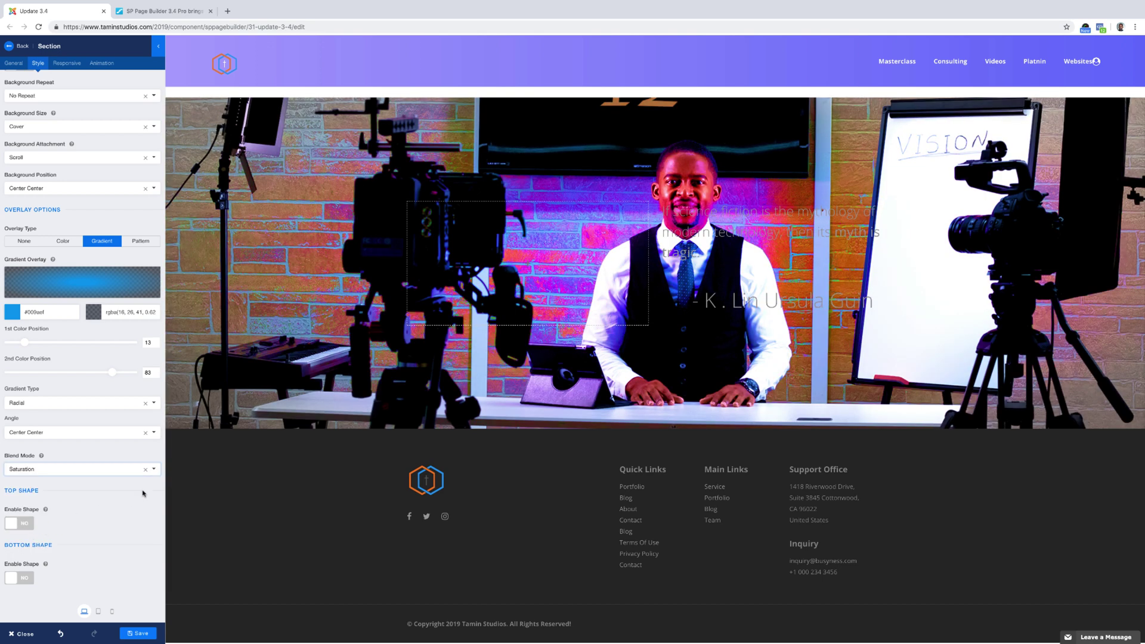
left_click(153, 471)
left_click(17, 481)
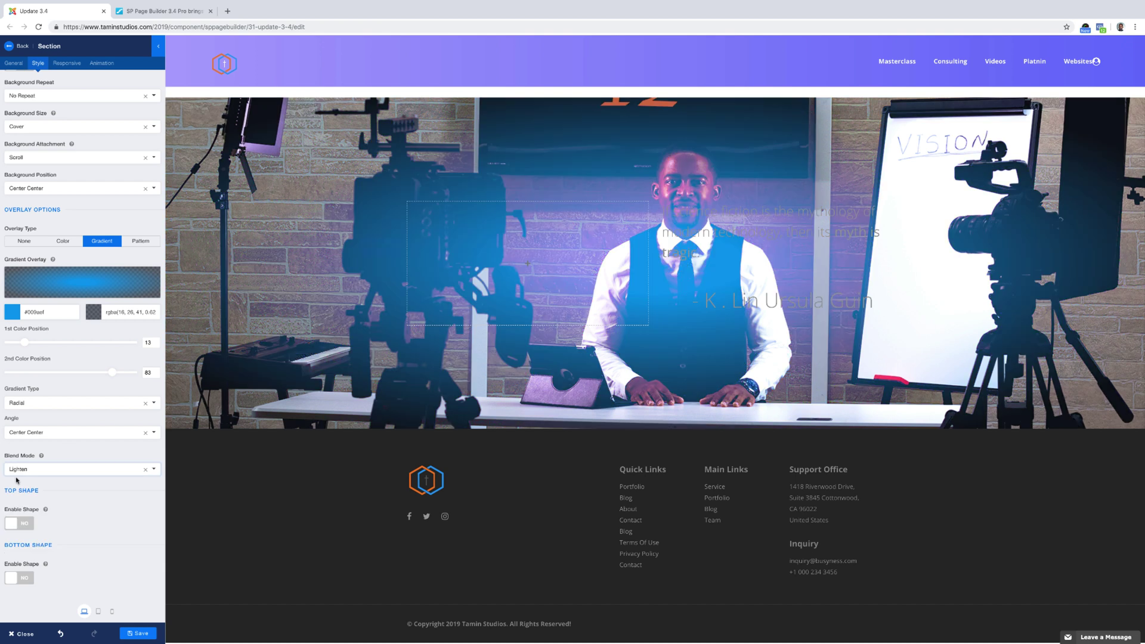
Step: Set the radial gradient overlay's first colour position to 11
left_click(128, 312)
left_click(136, 303)
mouse_move(116, 377)
left_mouse_down()
mouse_move(102, 377)
mouse_move(135, 377)
mouse_move(116, 376)
left_mouse_up()
mouse_move(27, 345)
left_mouse_down()
mouse_move(83, 345)
mouse_move(24, 351)
left_mouse_up()
Step: Change the gradient overlay's second colour to slate grey rgb(102, 114, 131) and leave the section settings for the addons list
left_click(142, 317)
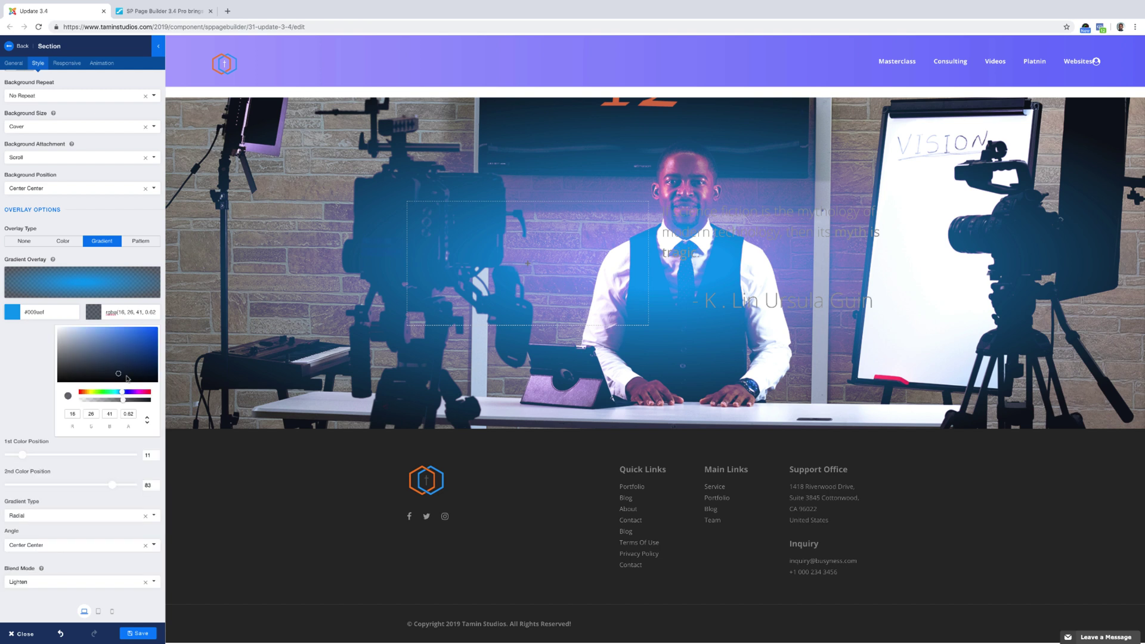
left_click(87, 347)
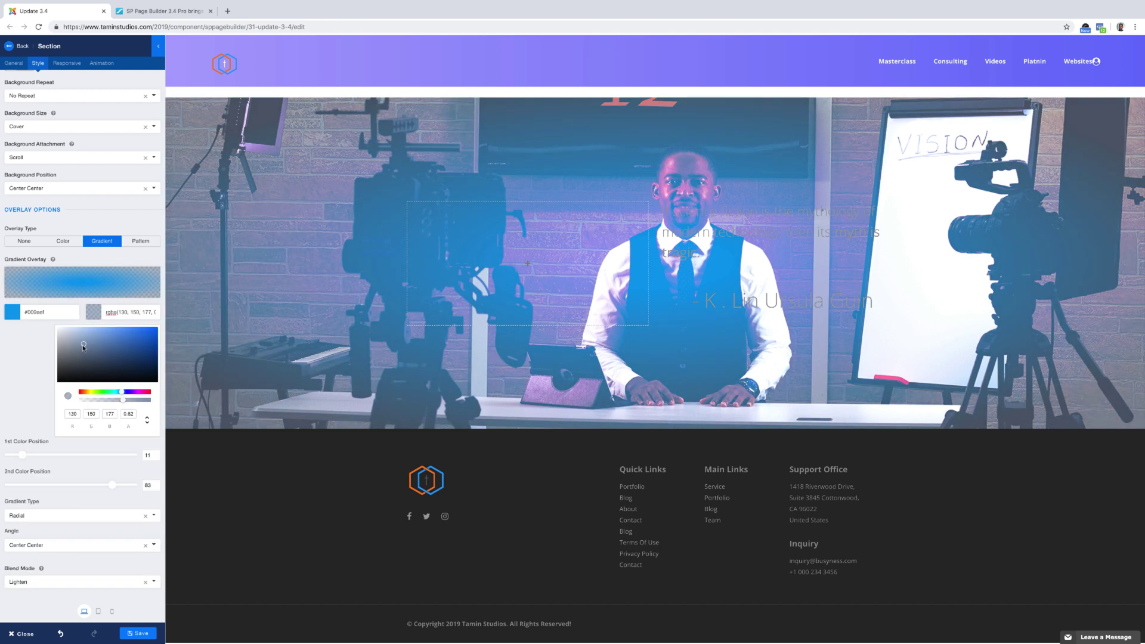
left_click(81, 355)
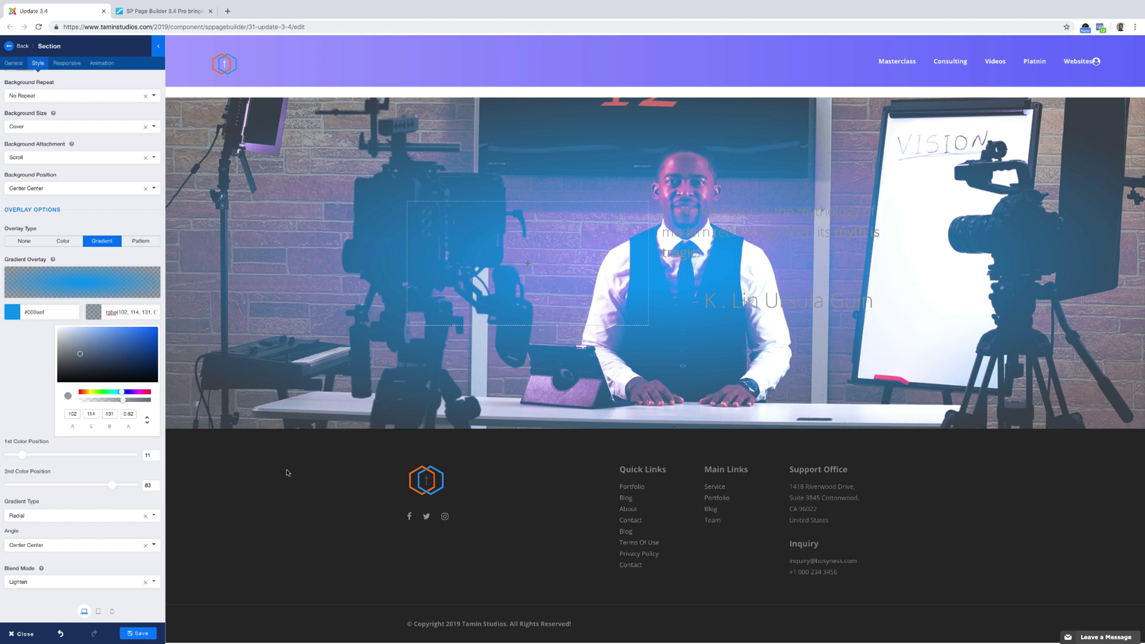
left_click(20, 48)
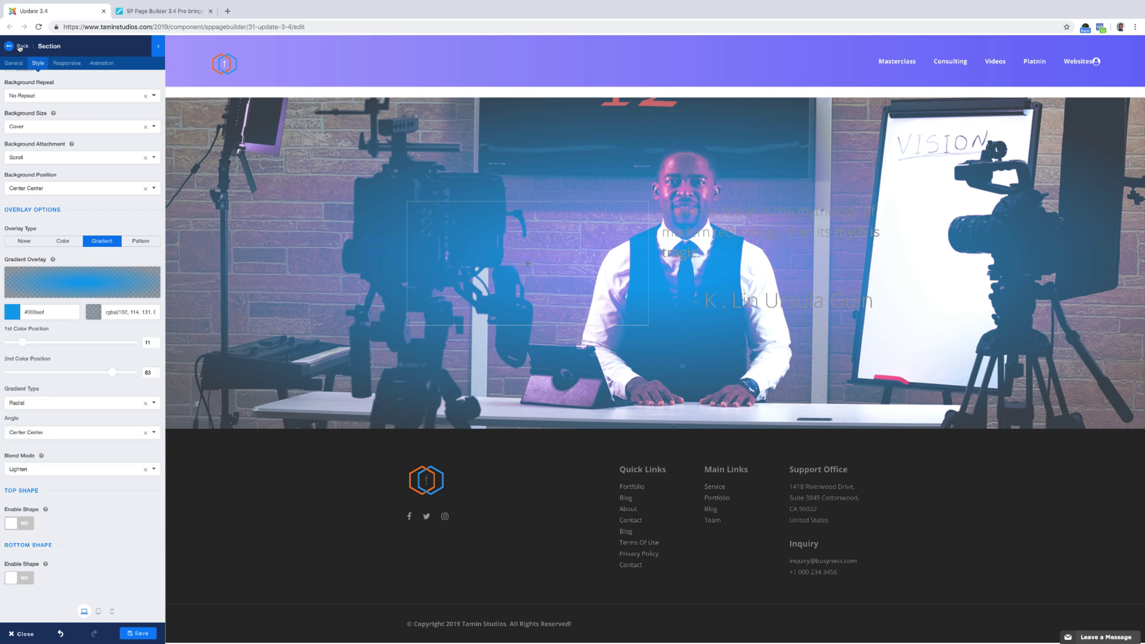
left_click(19, 48)
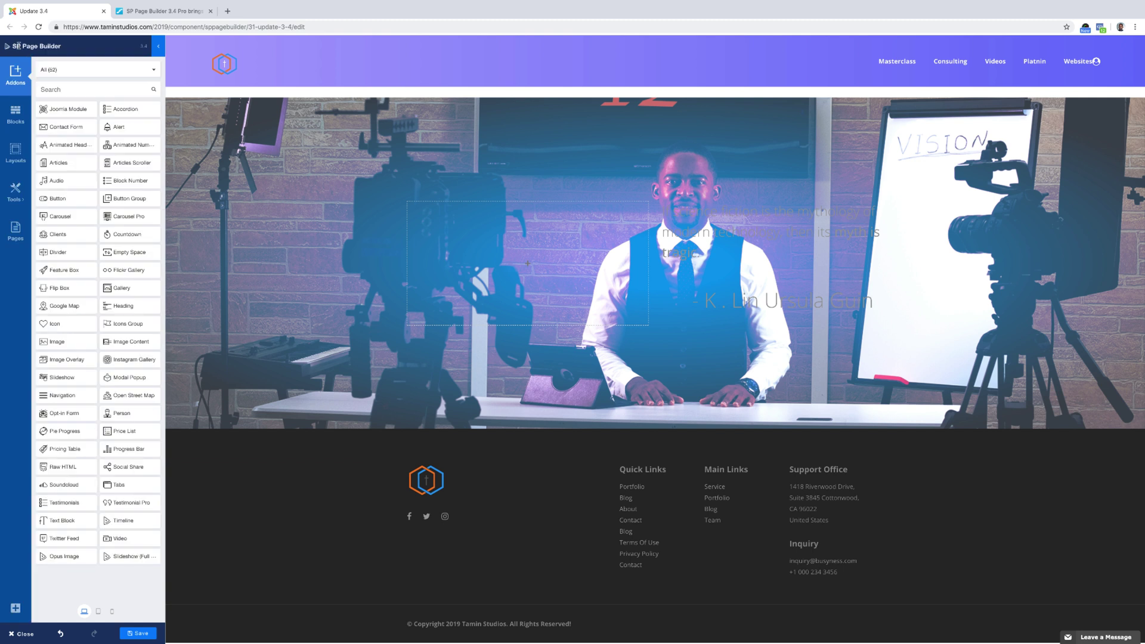